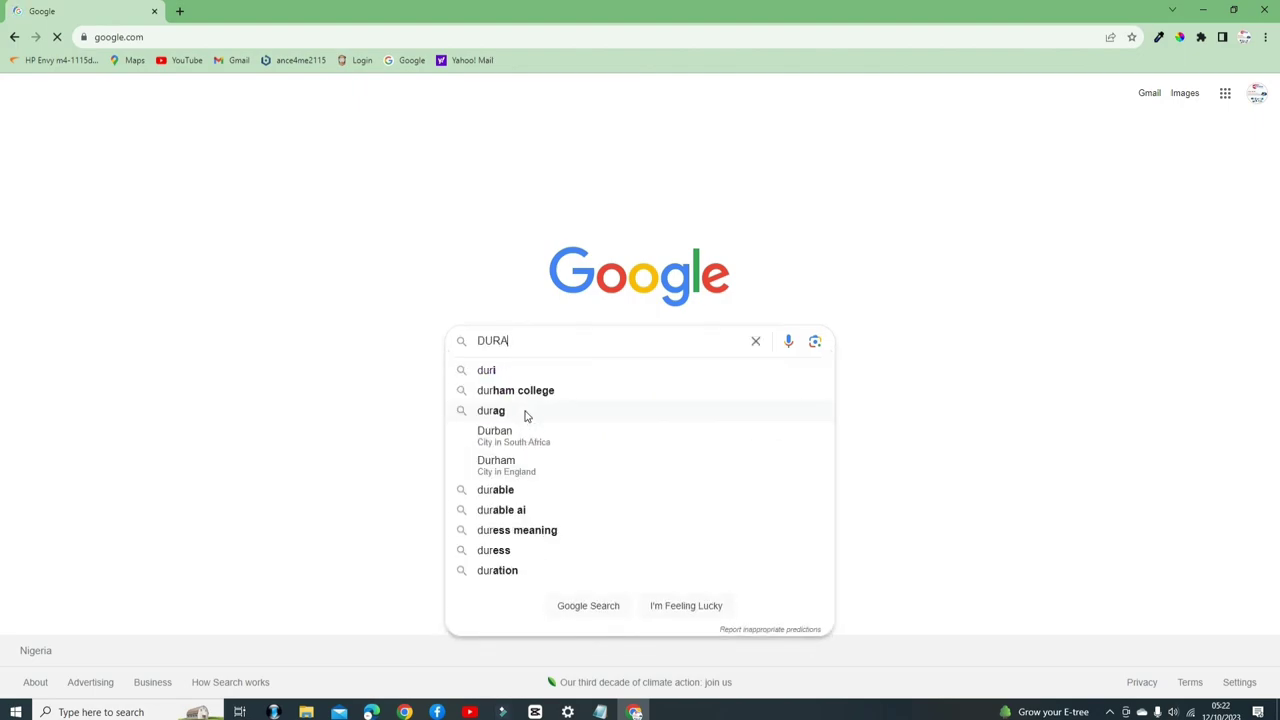
Search Google for DURABLE.IO.
{"action": "type", "text": "ABL"}
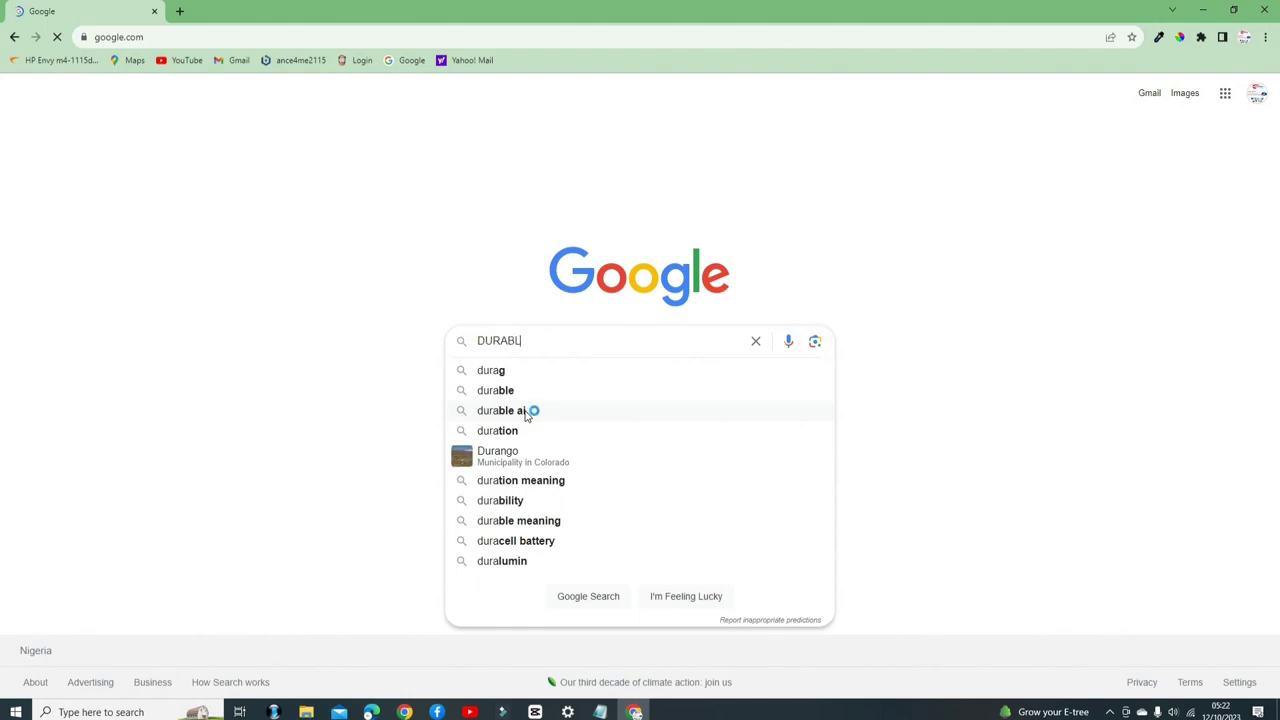
{"action": "type", "text": "E IO"}
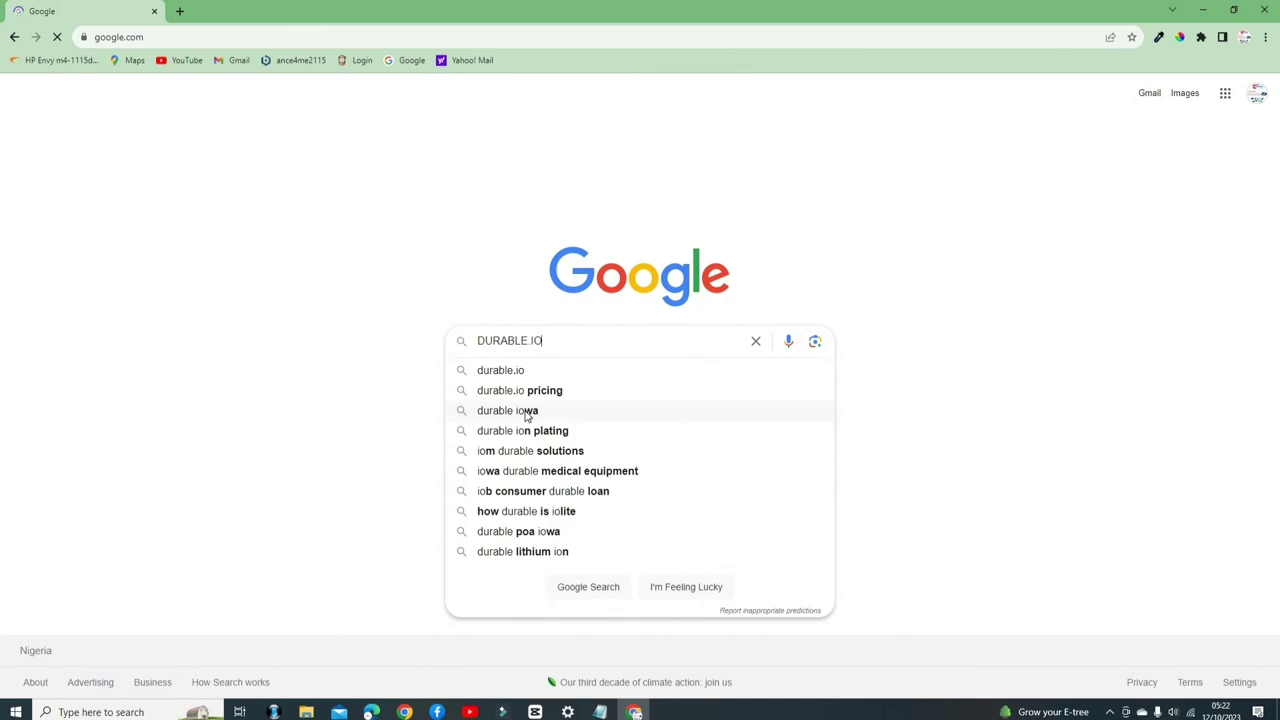
{"action": "key", "text": "Return"}
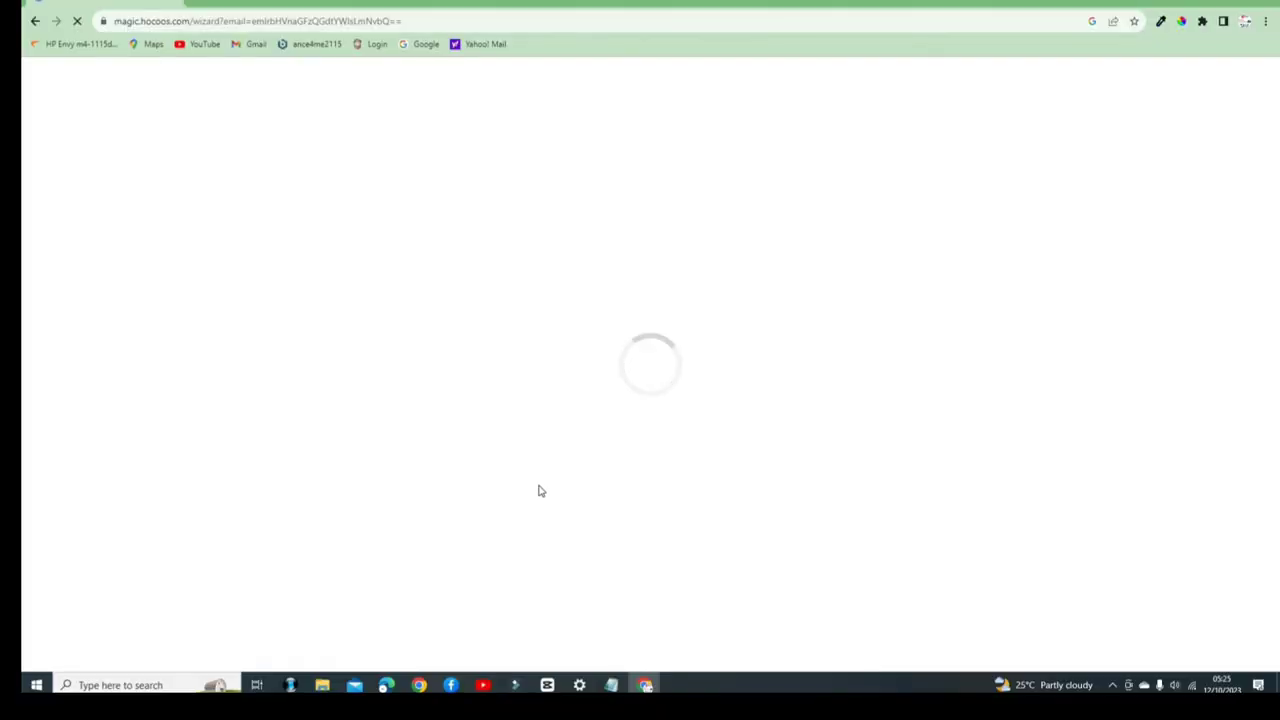
Open the tab's back-history list to return to the 10Web AI Website Builder landing page.
{"action": "left_click", "coordinate": [35, 21]}
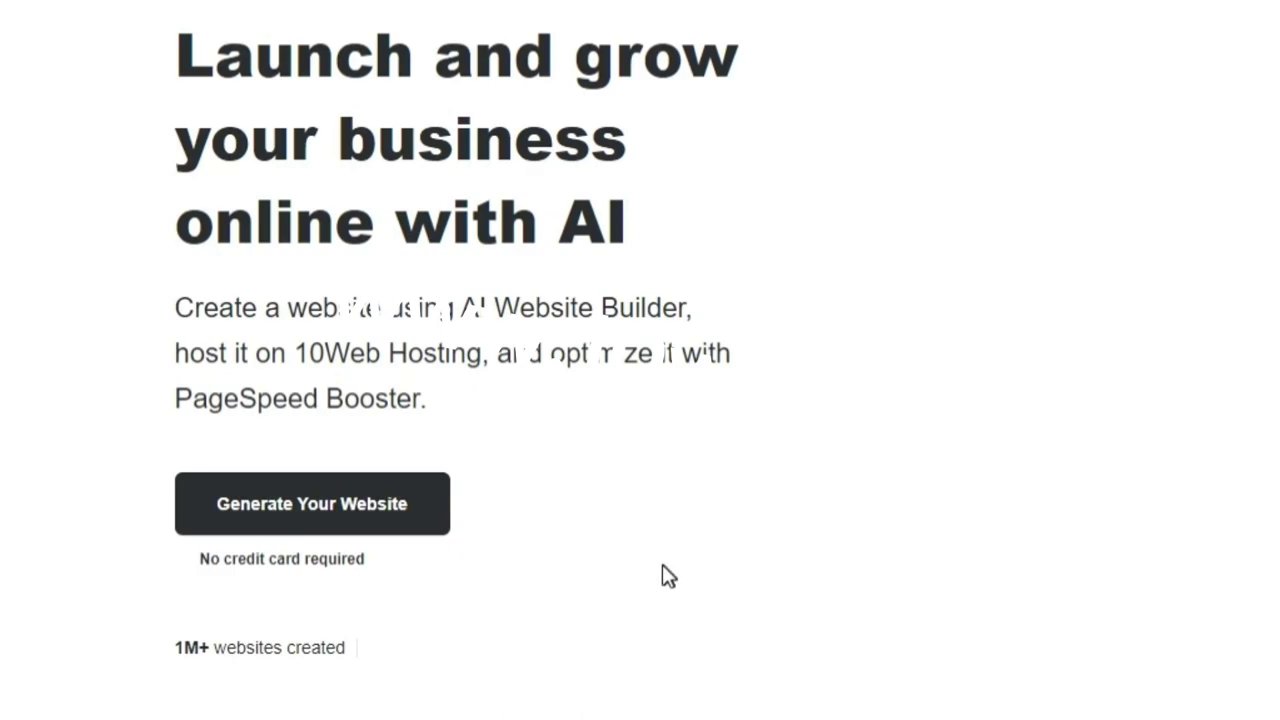
Start generating a website from the 10Web landing page's Generate Your Website button.
{"action": "left_click", "coordinate": [390, 530]}
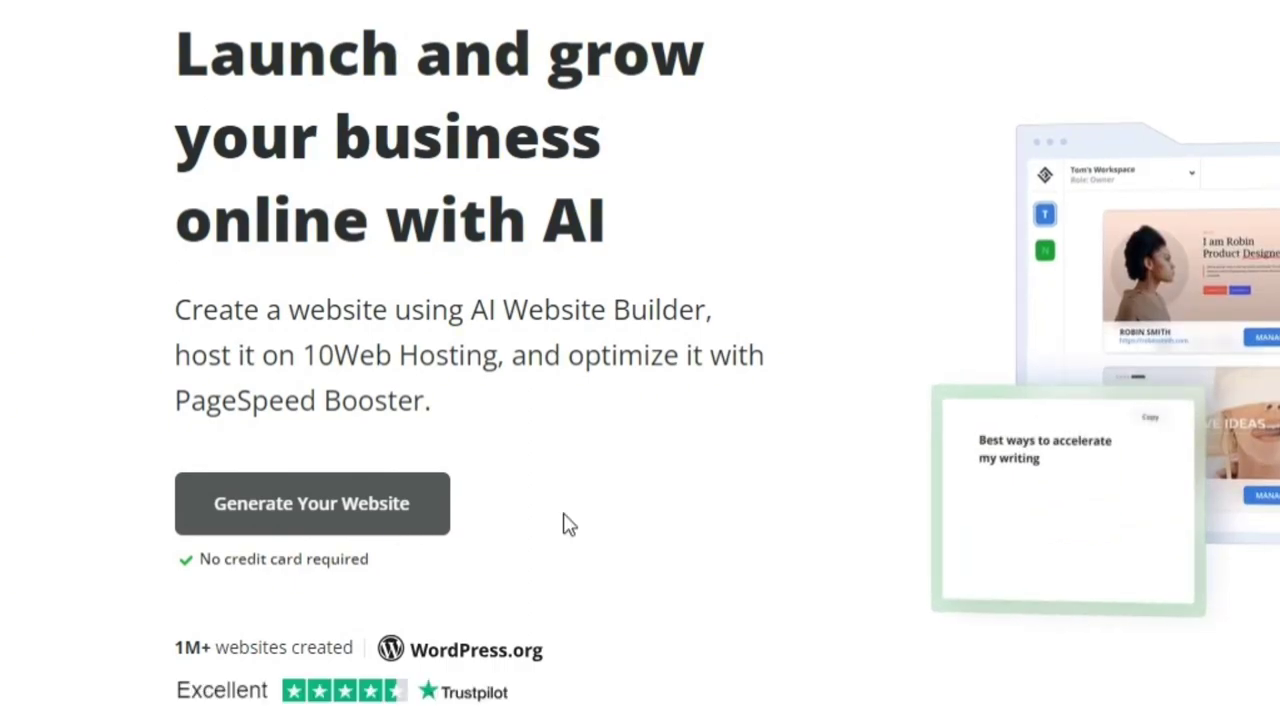
{"action": "left_click", "coordinate": [314, 527]}
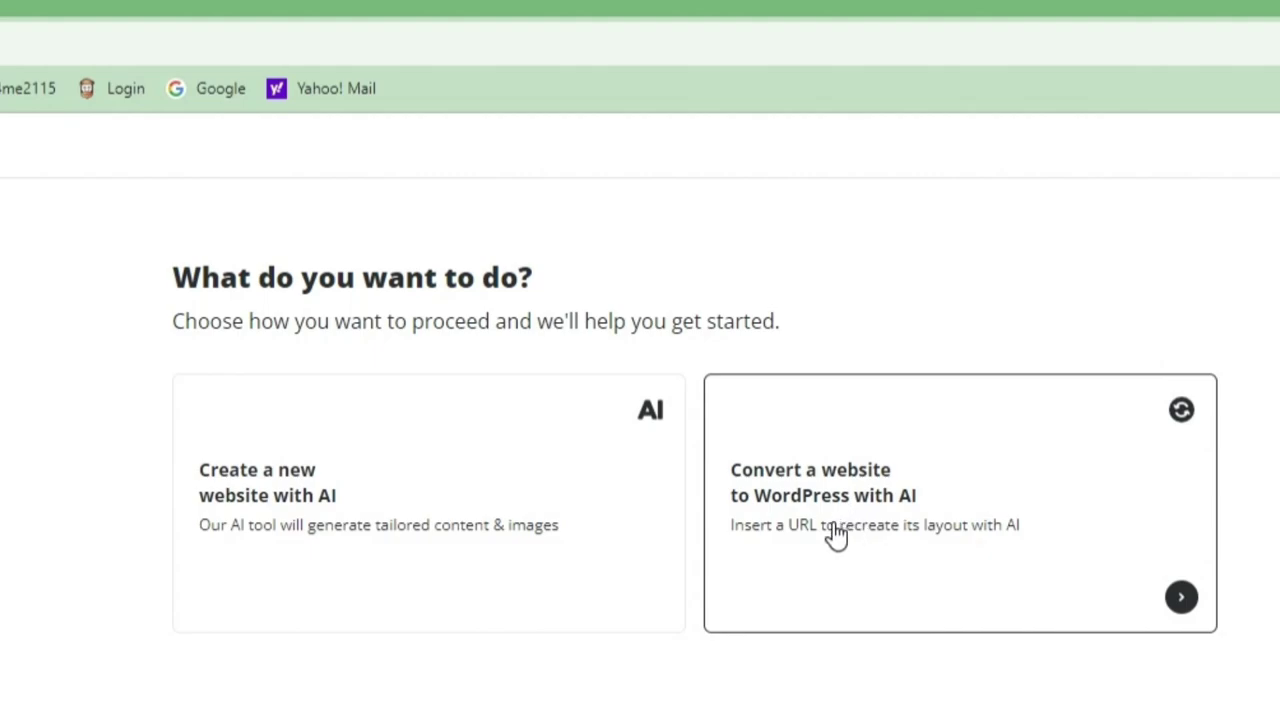
Choose Create a new website with AI, enter the email, pick online store, and set Tea Shop.
{"action": "left_click", "coordinate": [423, 543]}
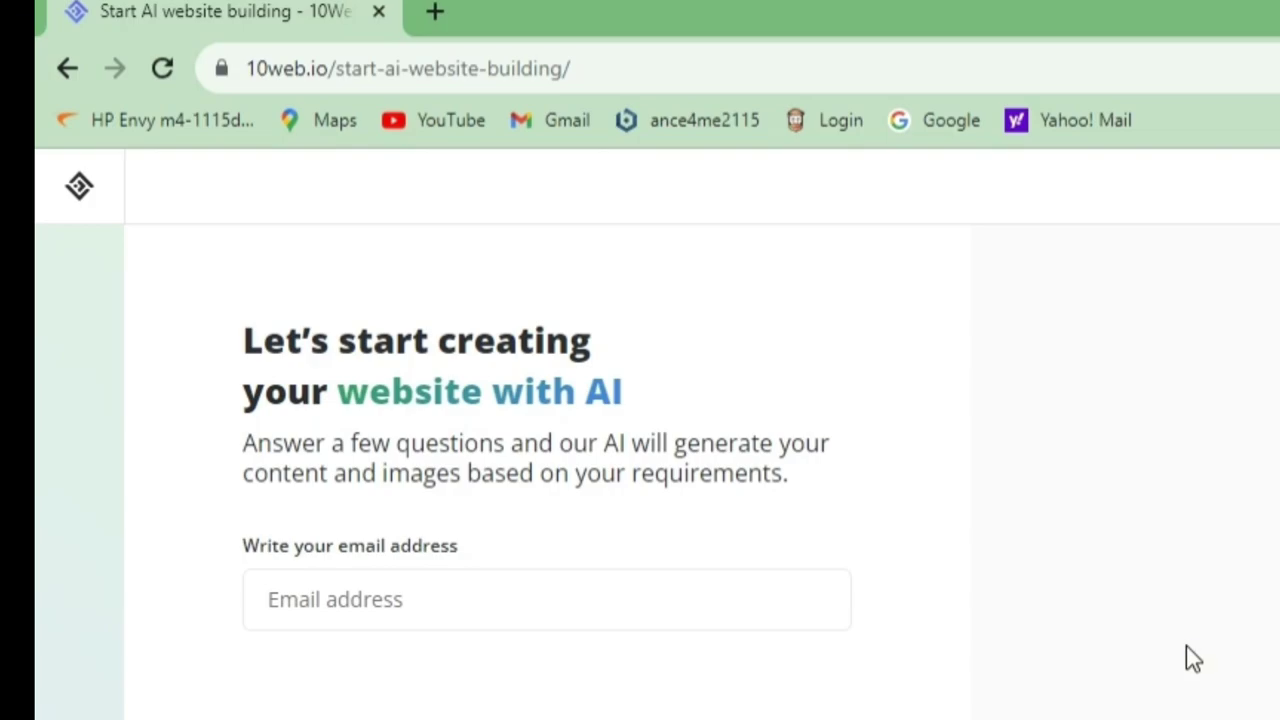
{"action": "left_click", "coordinate": [684, 606]}
{"action": "type", "text": "zi"}
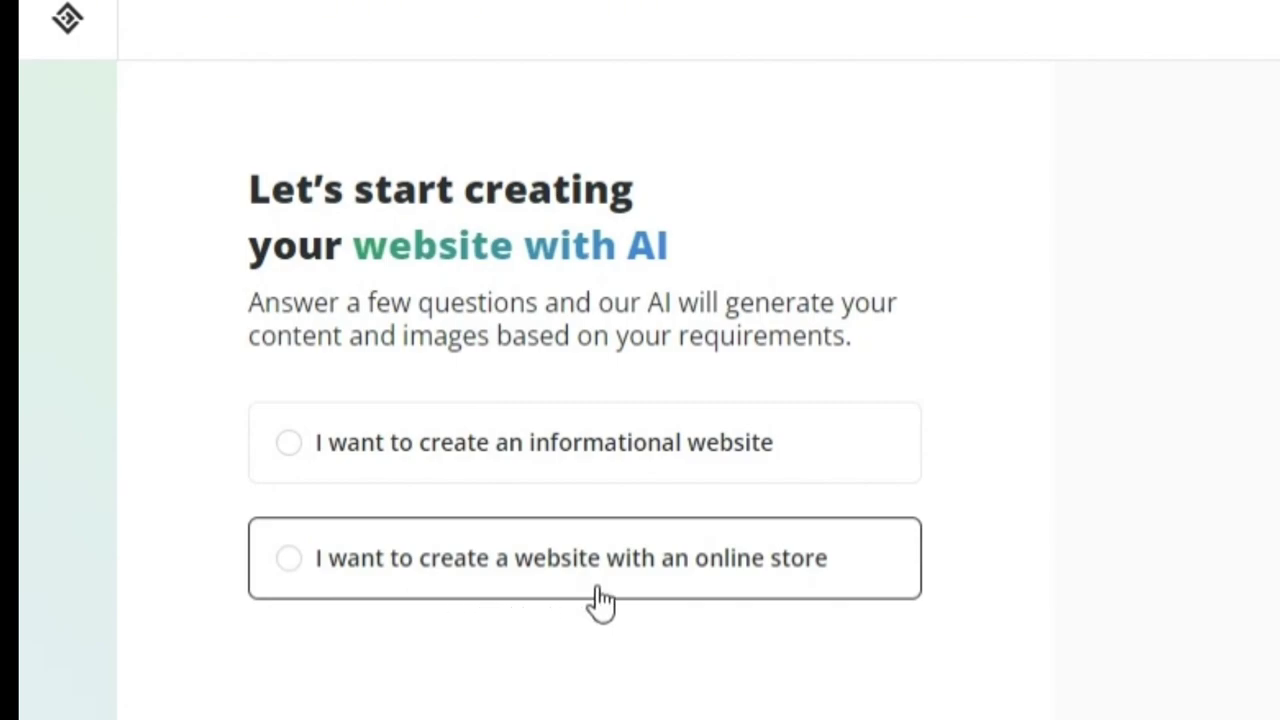
{"action": "left_click", "coordinate": [748, 589]}
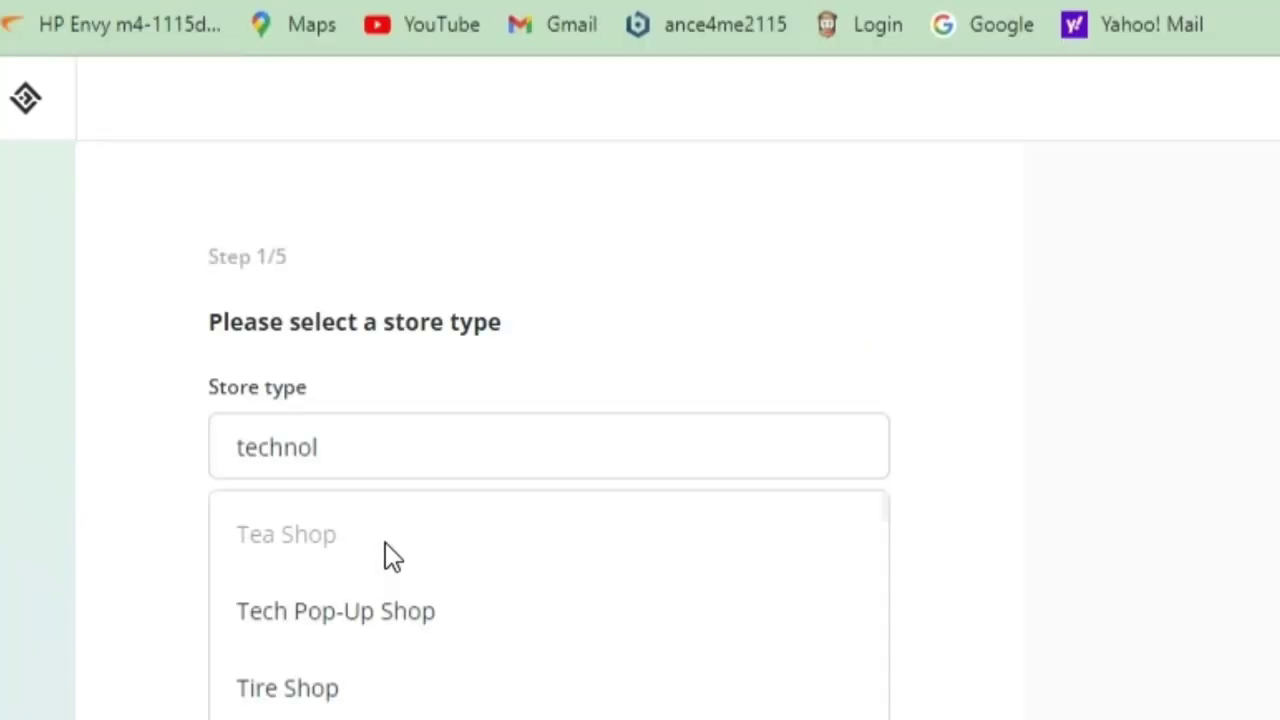
{"action": "left_click", "coordinate": [385, 542]}
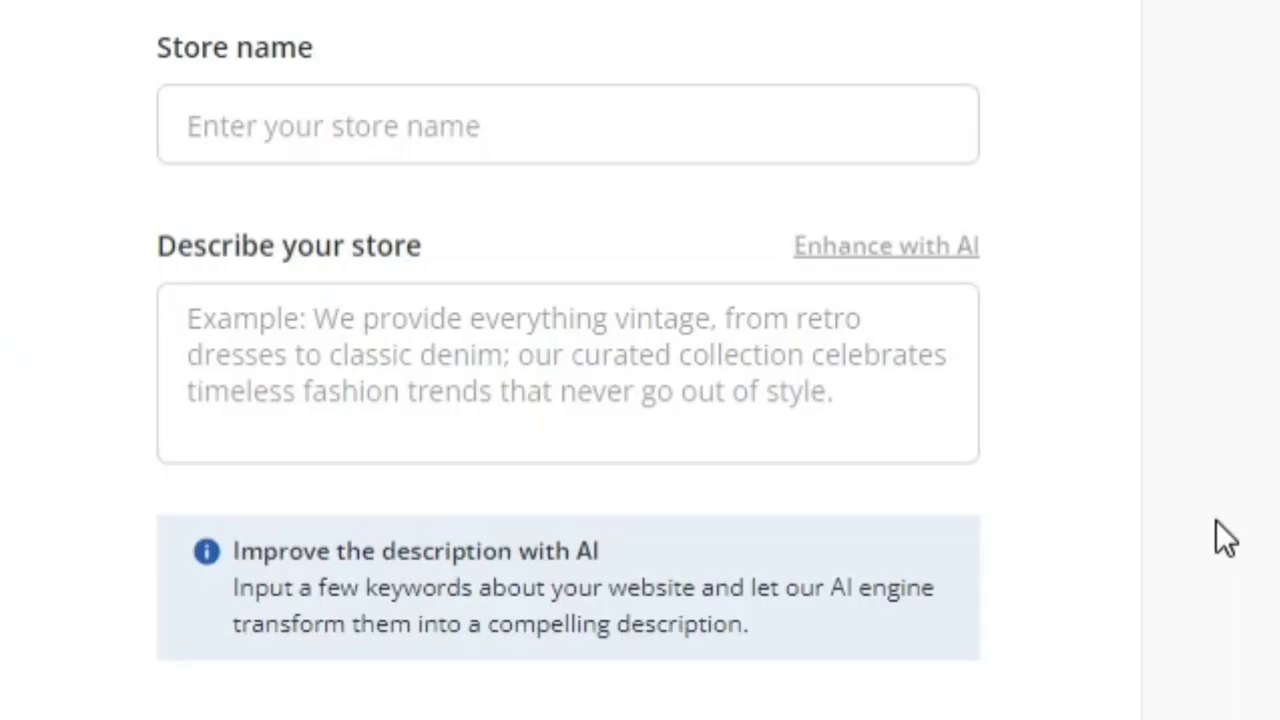
Name the store 'xyz tea place' and describe it as 'morning corner before work'.
{"action": "left_click", "coordinate": [645, 117]}
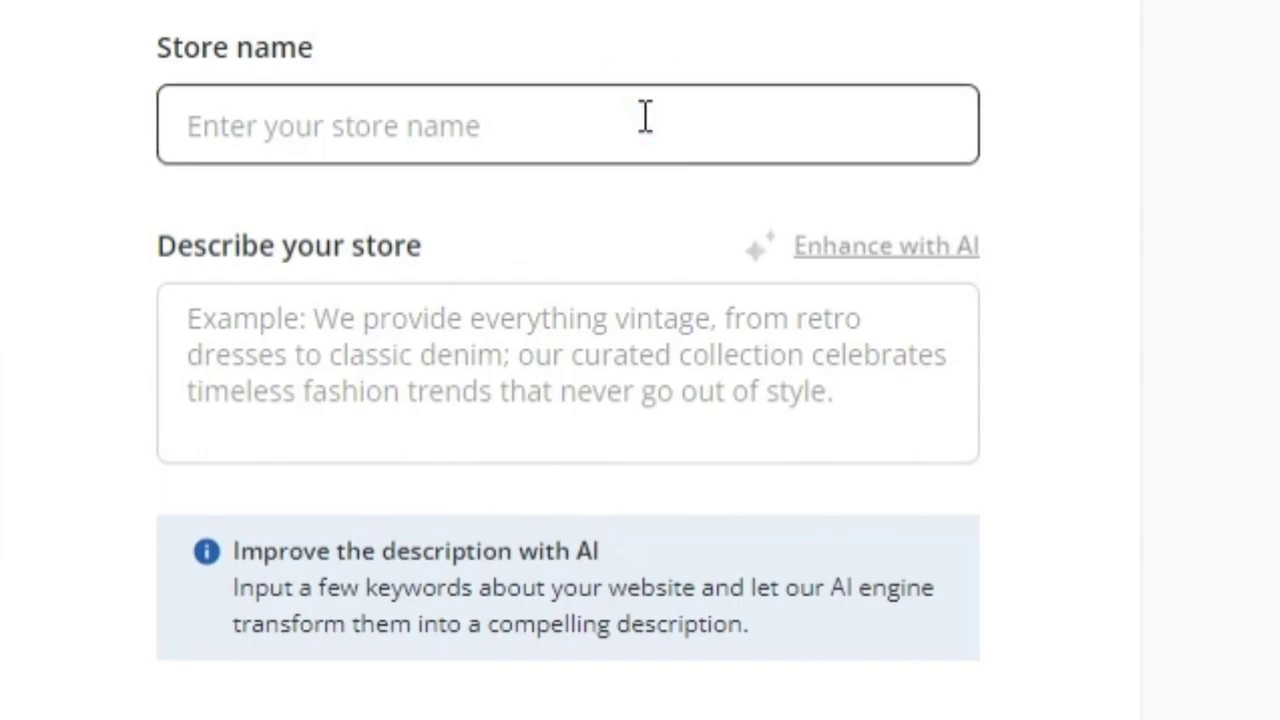
{"action": "type", "text": "xyz"}
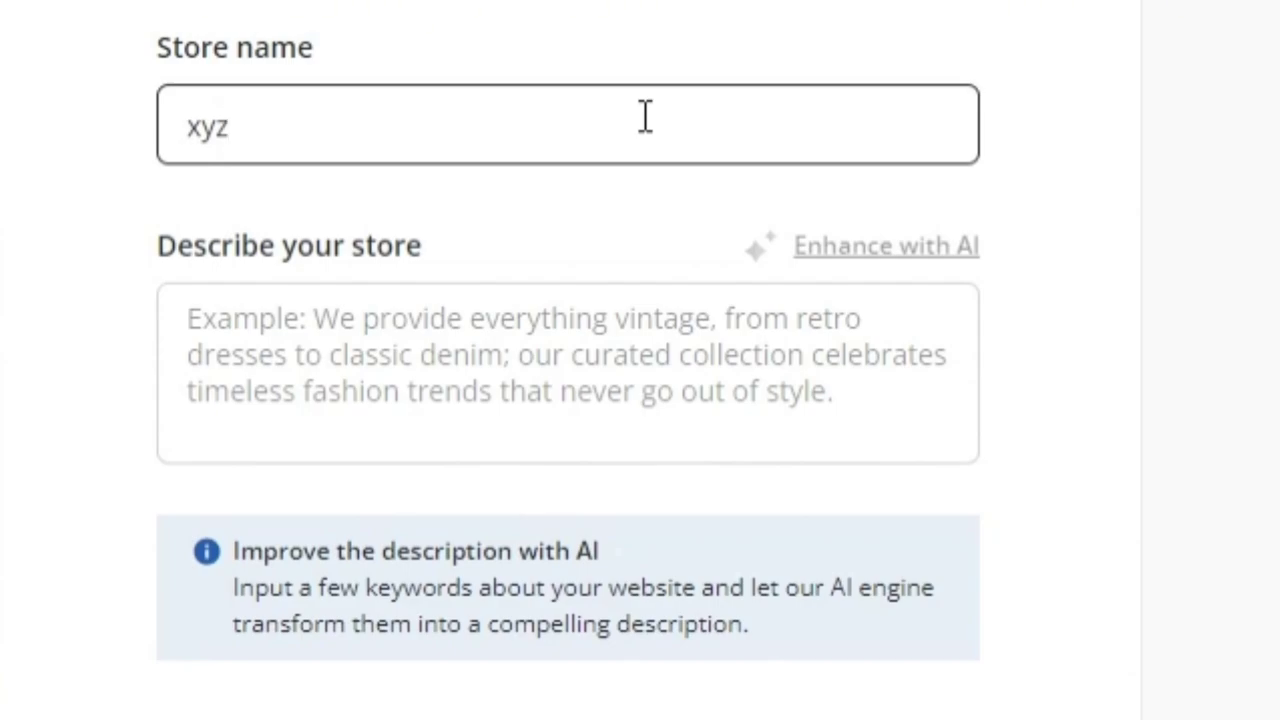
{"action": "type", "text": " tea place"}
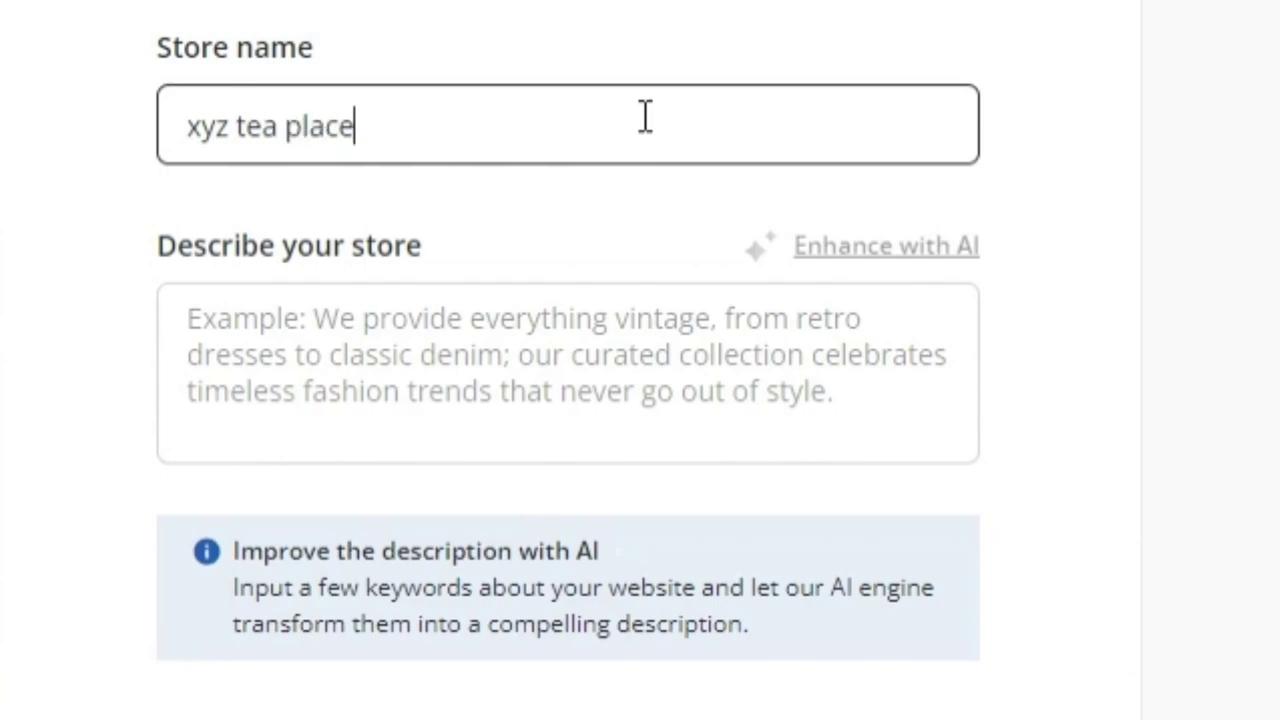
{"action": "left_click", "coordinate": [701, 361]}
{"action": "type", "text": "morning "}
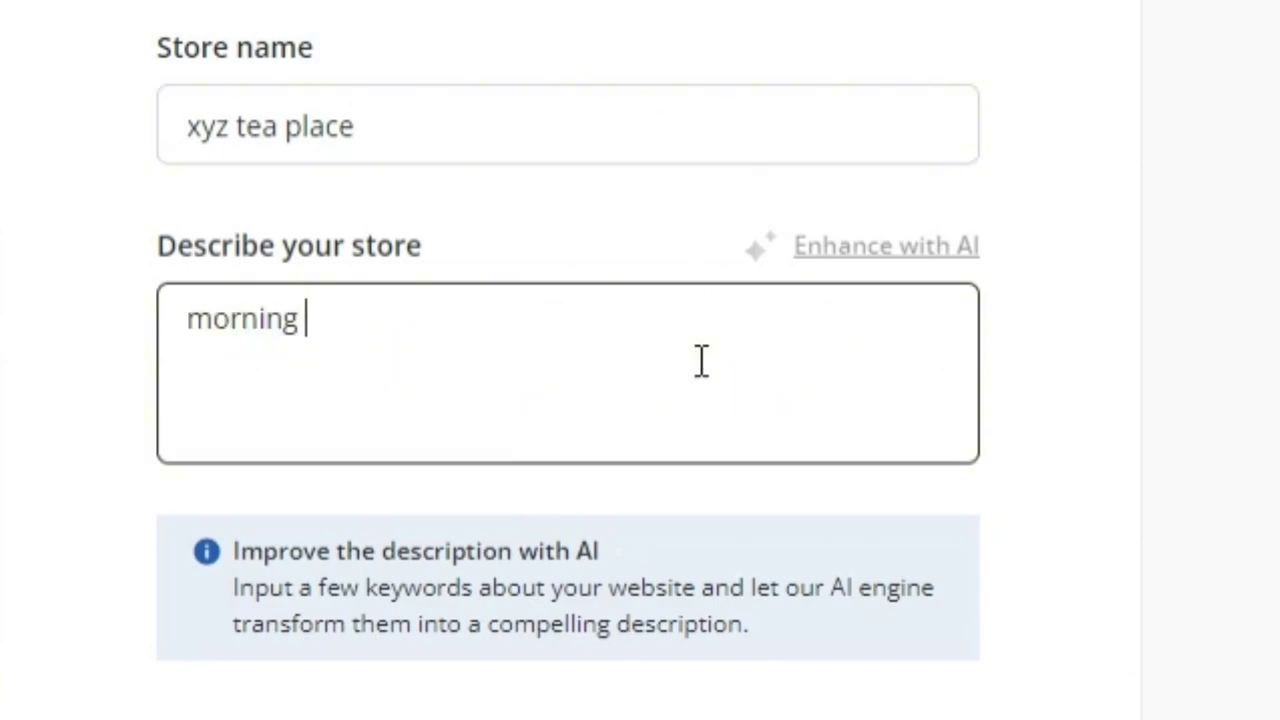
{"action": "type", "text": "conrner"}
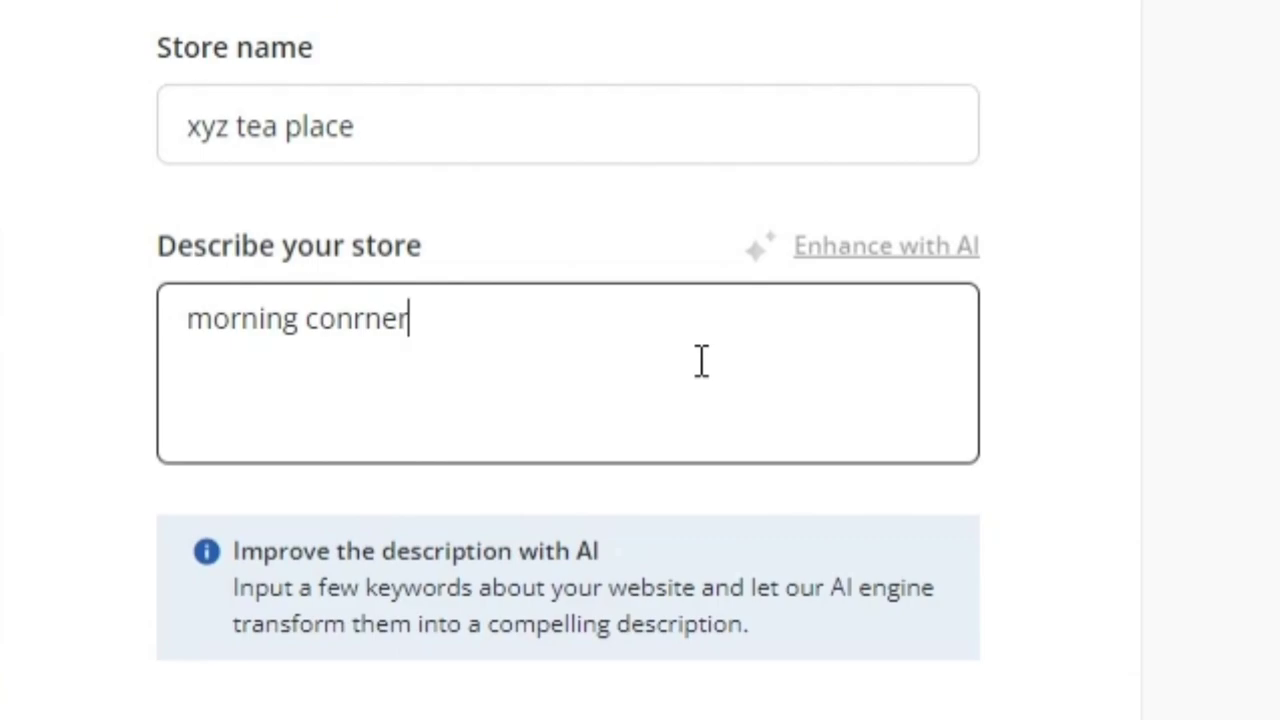
{"action": "key", "text": "BackSpace"}
{"action": "key", "text": "BackSpace"}
{"action": "key", "text": "BackSpace"}
{"action": "key", "text": "BackSpace"}
{"action": "type", "text": "er"}
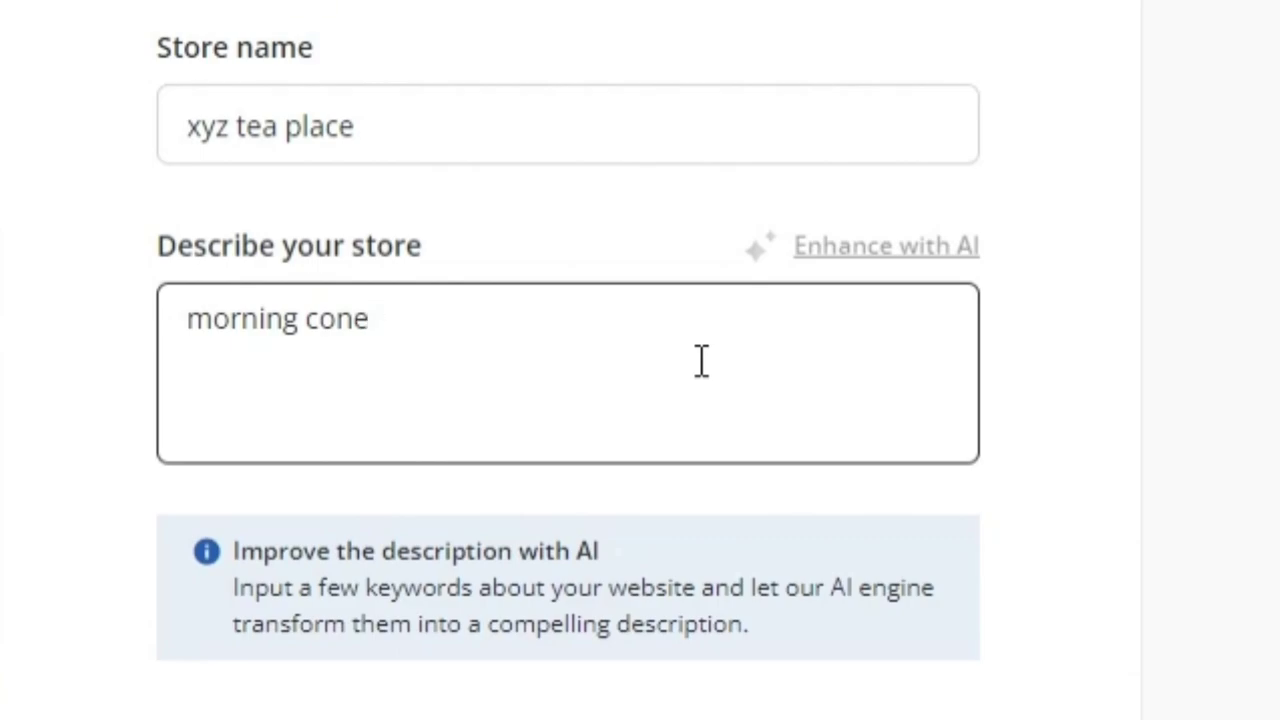
{"action": "key", "text": "BackSpace"}
{"action": "key", "text": "BackSpace"}
{"action": "type", "text": "rner before"}
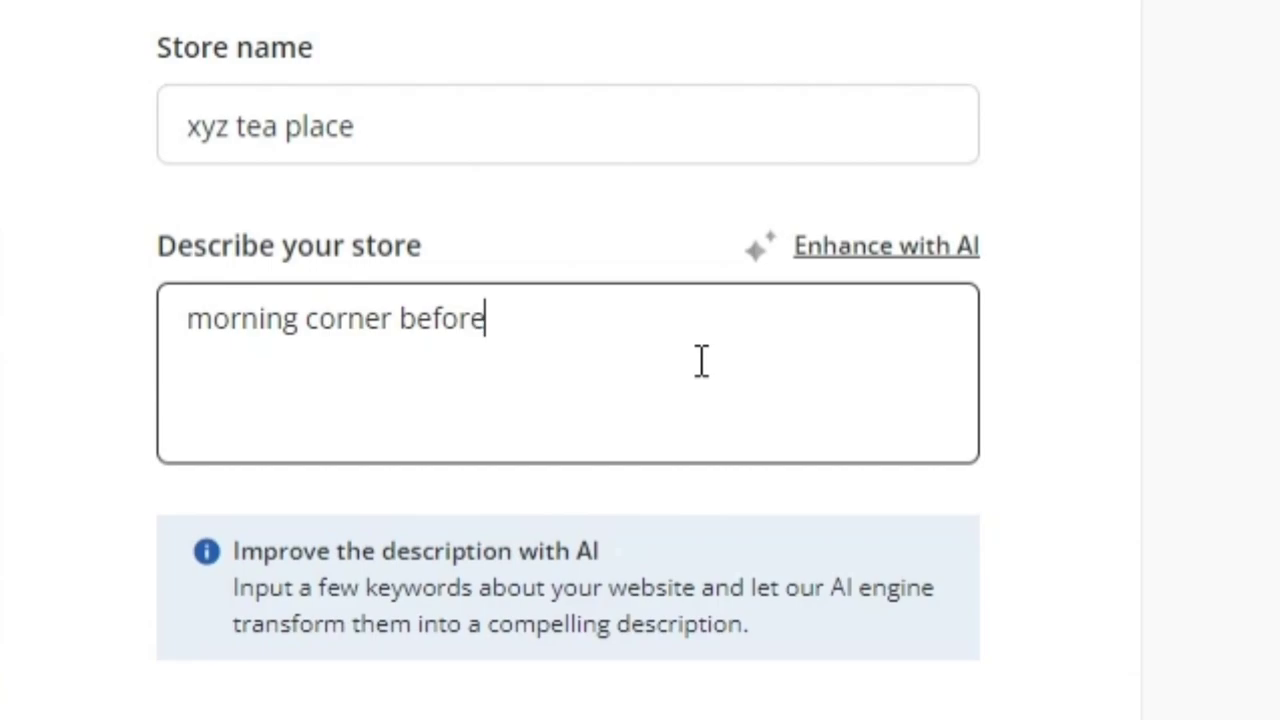
{"action": "type", "text": " word"}
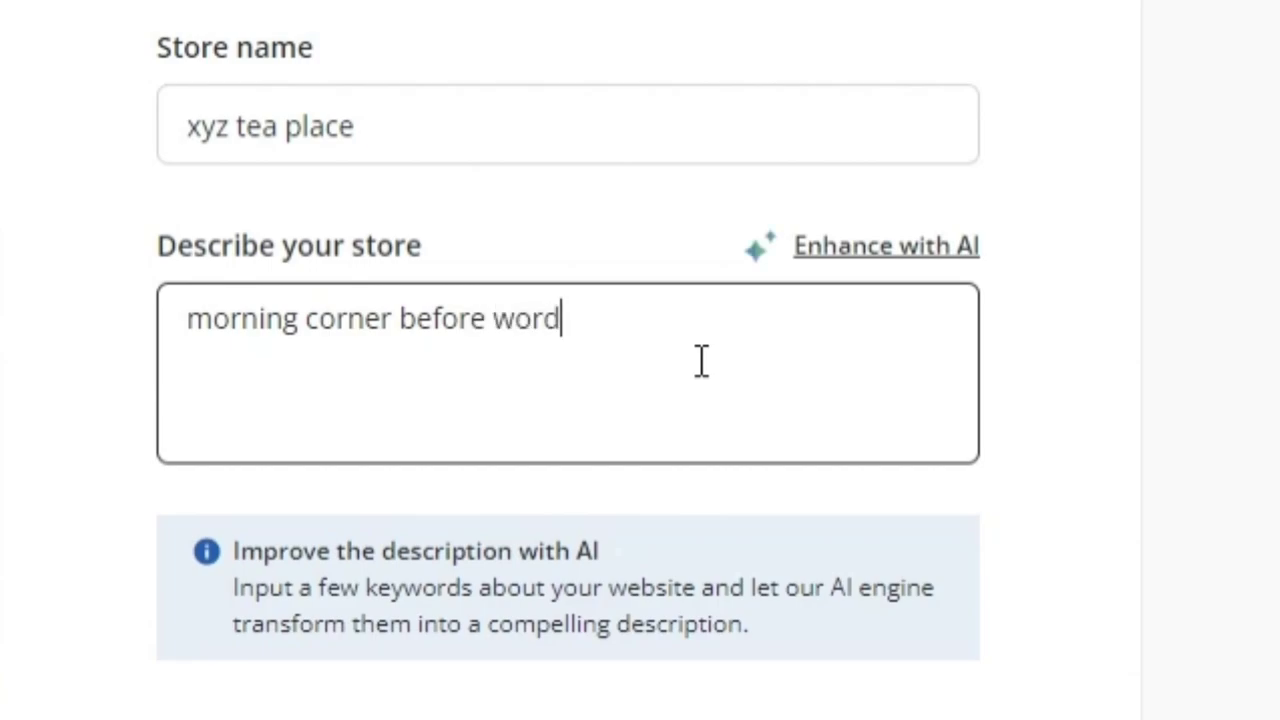
{"action": "key", "text": "BackSpace"}
{"action": "type", "text": "k"}
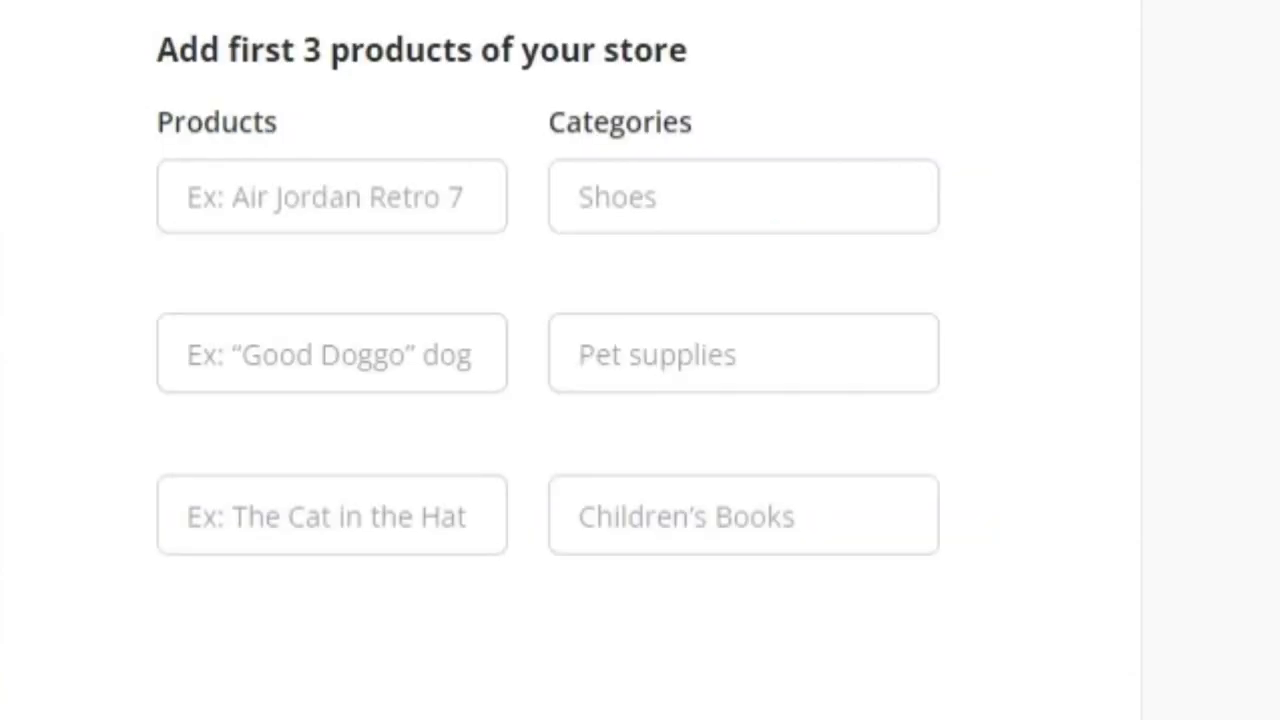
Enter the first two products: coffee under category tea, and bread under BAKE.
{"action": "left_click", "coordinate": [437, 220]}
{"action": "type", "text": "caffee"}
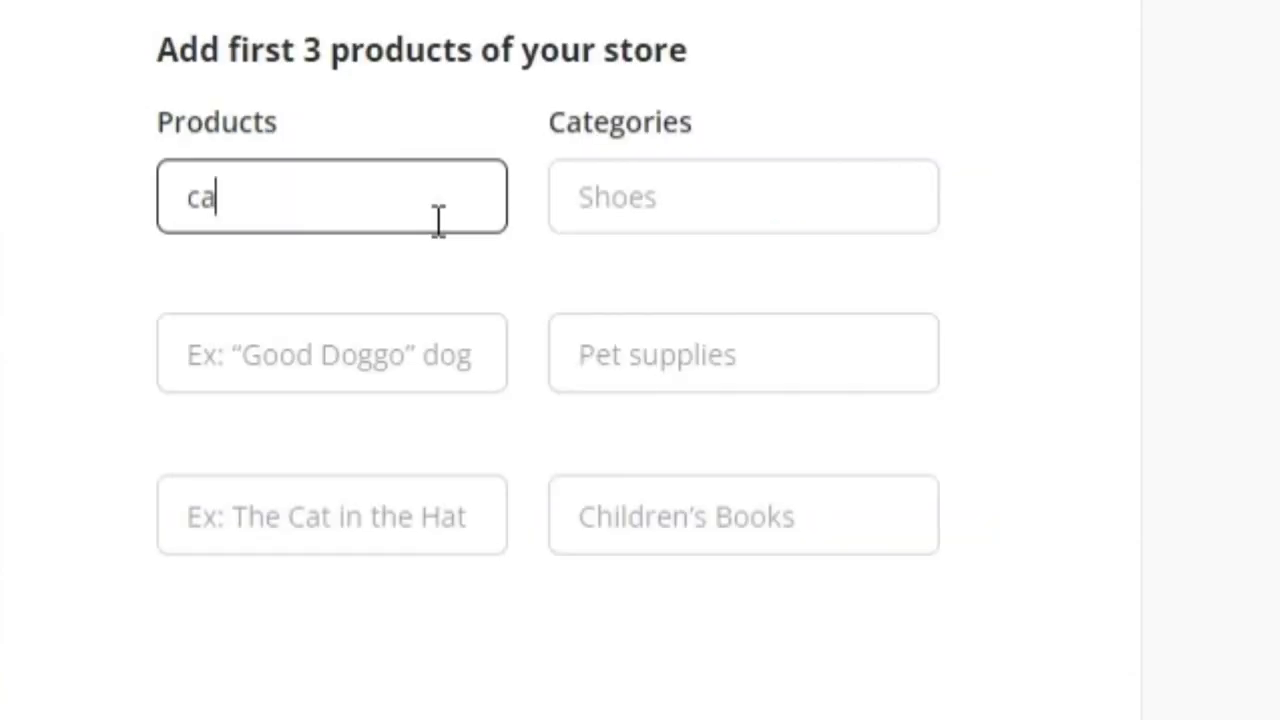
{"action": "key", "text": "Left"}
{"action": "key", "text": "Left"}
{"action": "key", "text": "BackSpace"}
{"action": "type", "text": "o"}
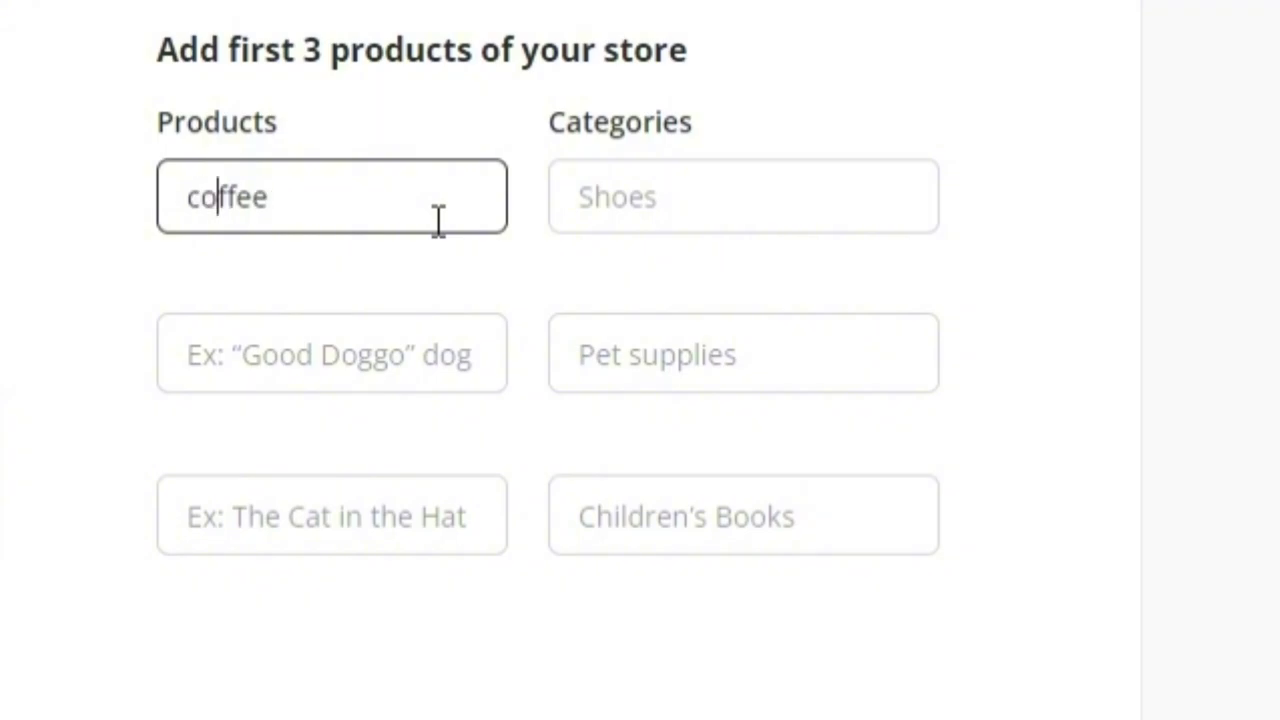
{"action": "left_click", "coordinate": [583, 191]}
{"action": "type", "text": "teach"}
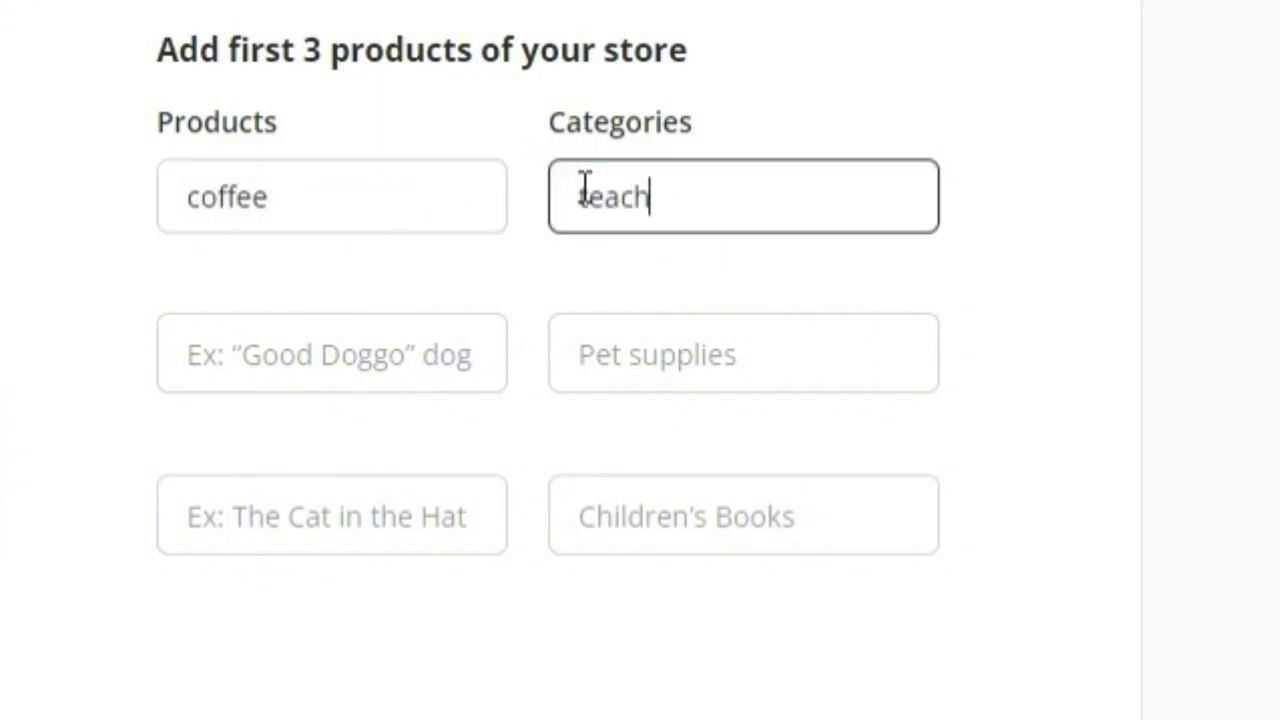
{"action": "key", "text": "BackSpace"}
{"action": "key", "text": "BackSpace"}
{"action": "left_click", "coordinate": [434, 331]}
{"action": "type", "text": "breach"}
{"action": "key", "text": "BackSpace"}
{"action": "key", "text": "BackSpace"}
{"action": "type", "text": "d"}
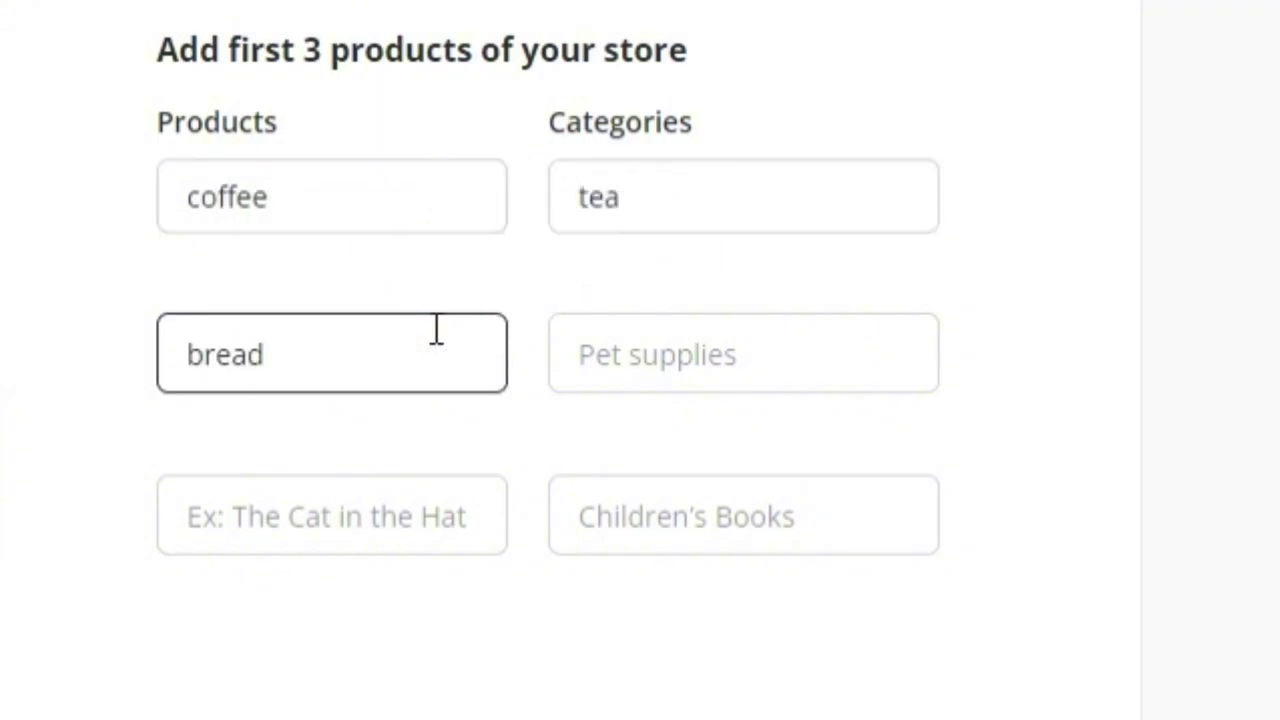
{"action": "key", "text": "Tab"}
{"action": "left_click", "coordinate": [654, 357]}
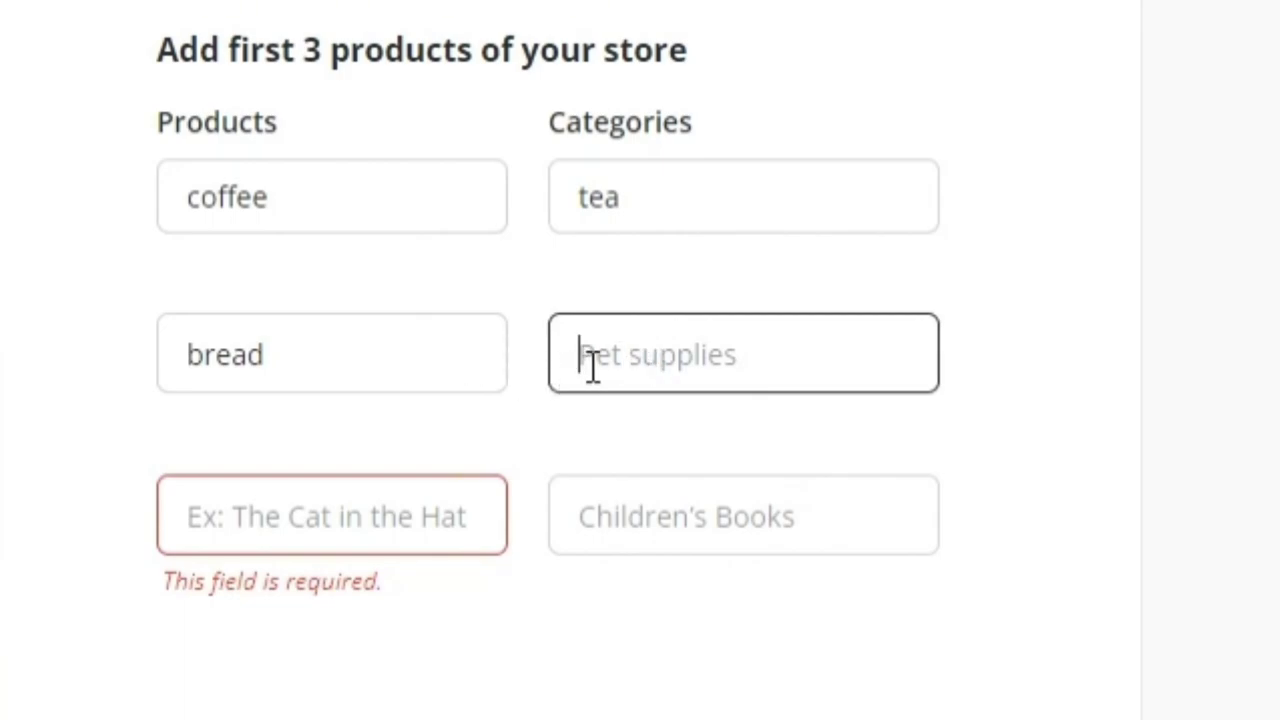
{"action": "type", "text": "BAKE"}
Enter the third product 'medium' with the category 'up'.
{"action": "left_click", "coordinate": [440, 527]}
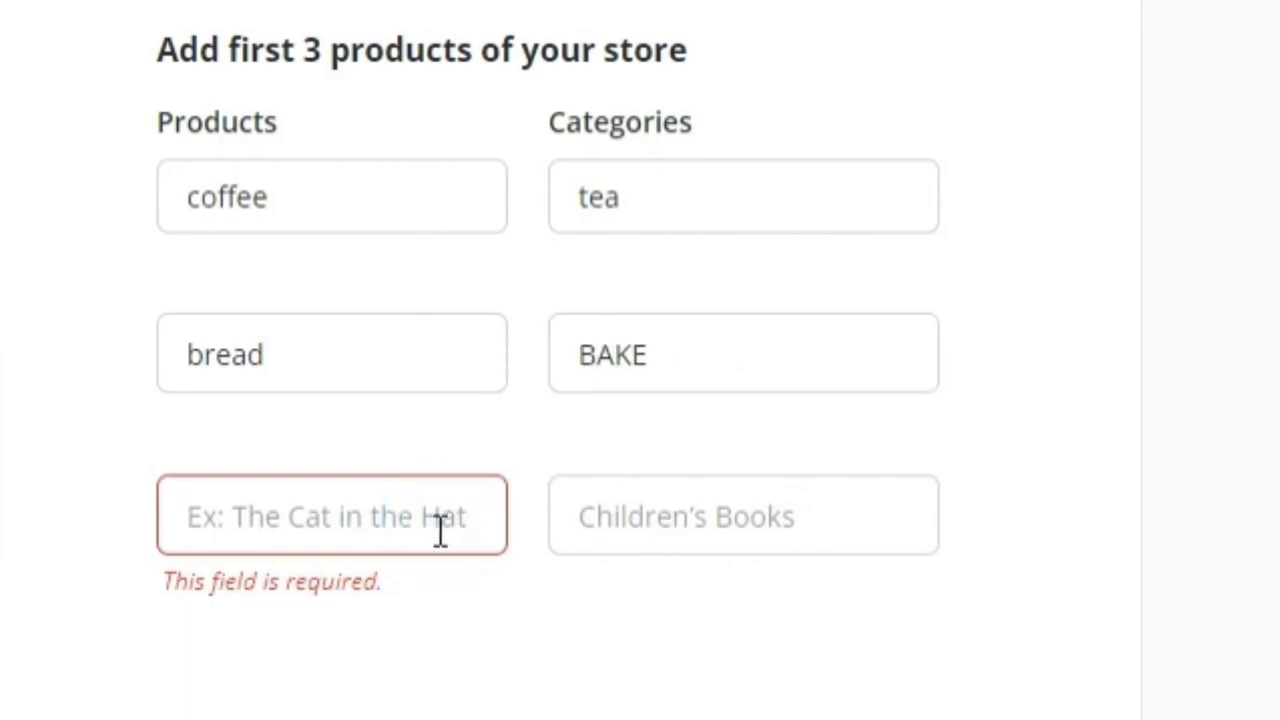
{"action": "left_click", "coordinate": [440, 527]}
{"action": "type", "text": "C"}
{"action": "key", "text": "BackSpace"}
{"action": "left_click", "coordinate": [440, 527]}
{"action": "type", "text": "M"}
{"action": "key", "text": "BackSpace"}
{"action": "type", "text": "medium"}
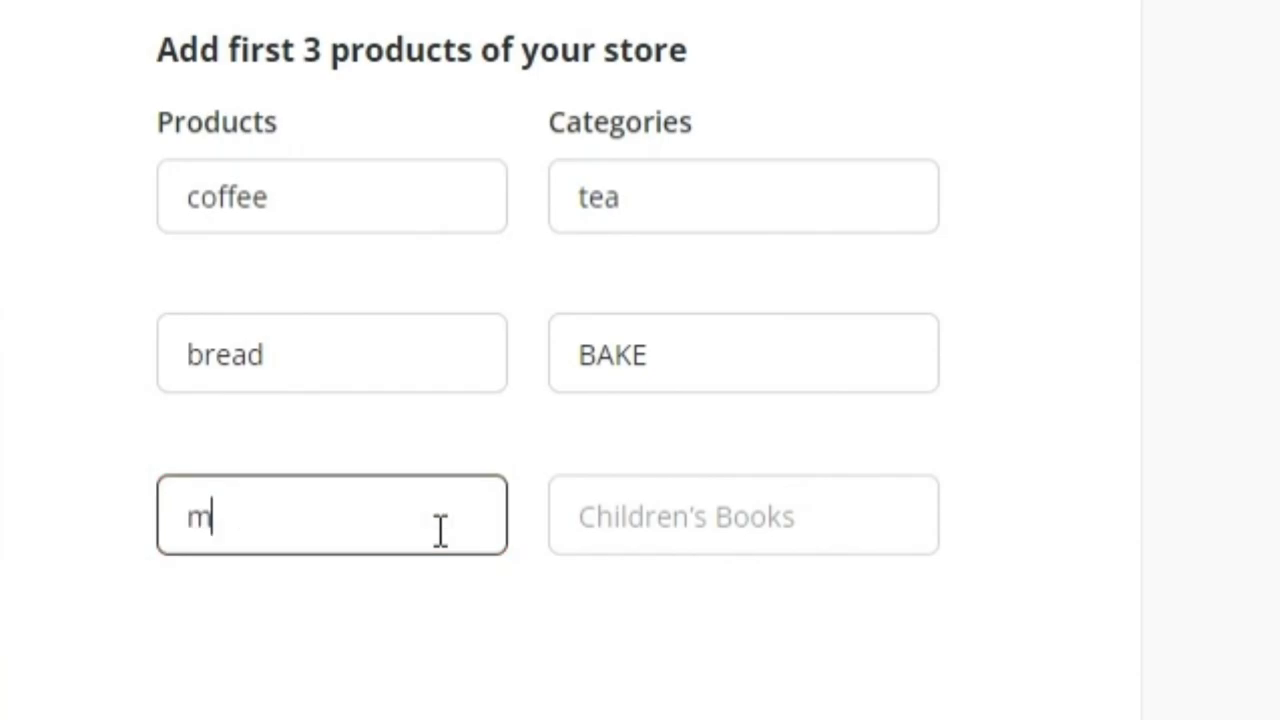
{"action": "key", "text": "Tab"}
{"action": "type", "text": "up"}
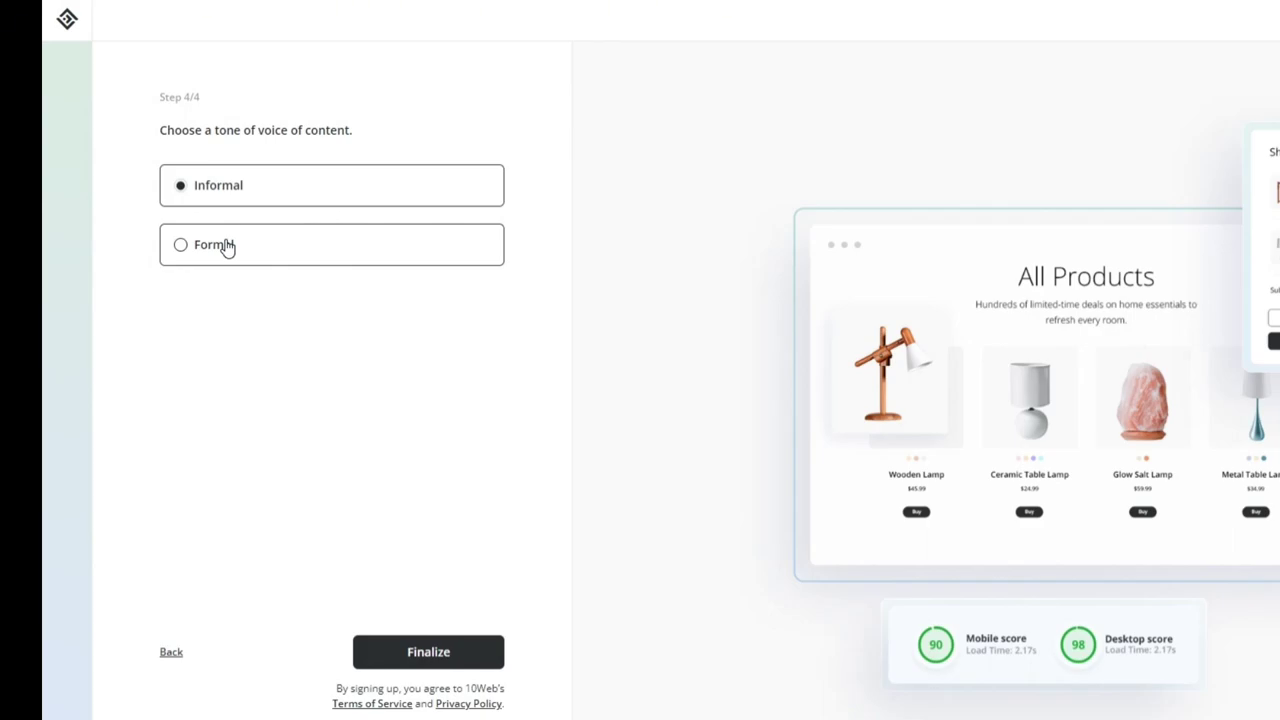
Choose a Formal tone, finalize the site, and open it in Preview & Edit.
{"action": "left_click", "coordinate": [227, 254]}
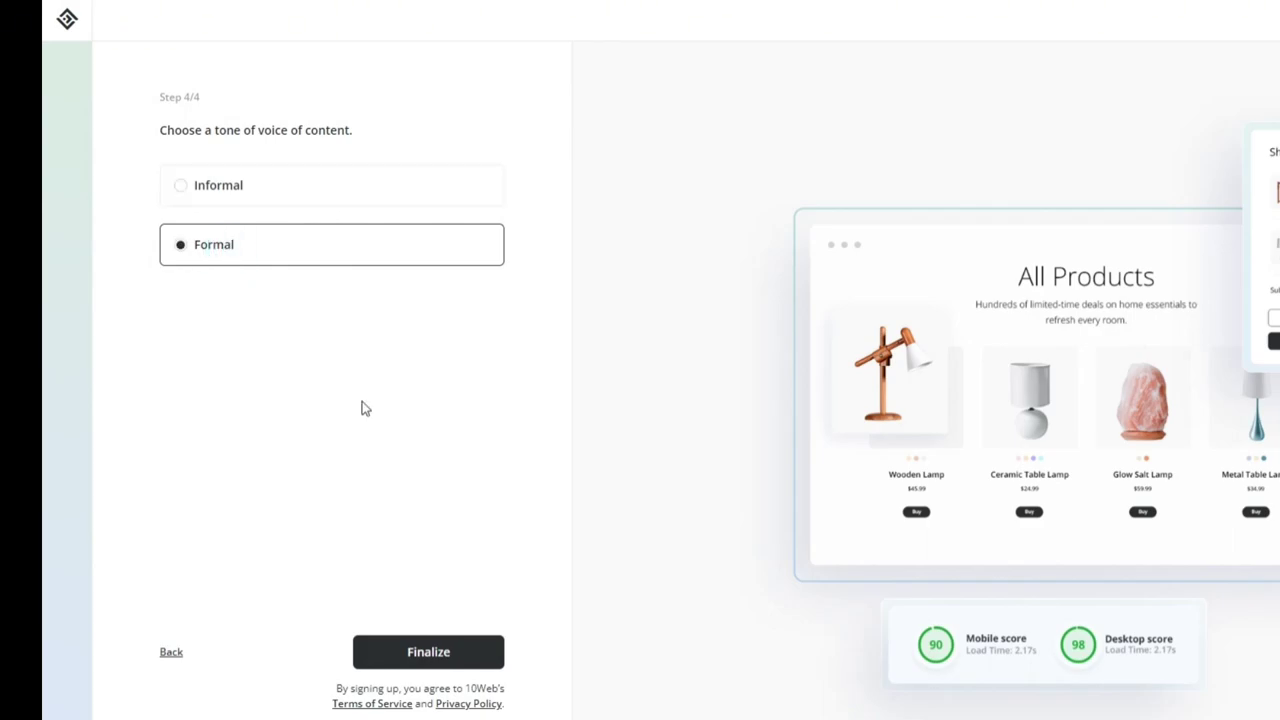
{"action": "left_click", "coordinate": [480, 661]}
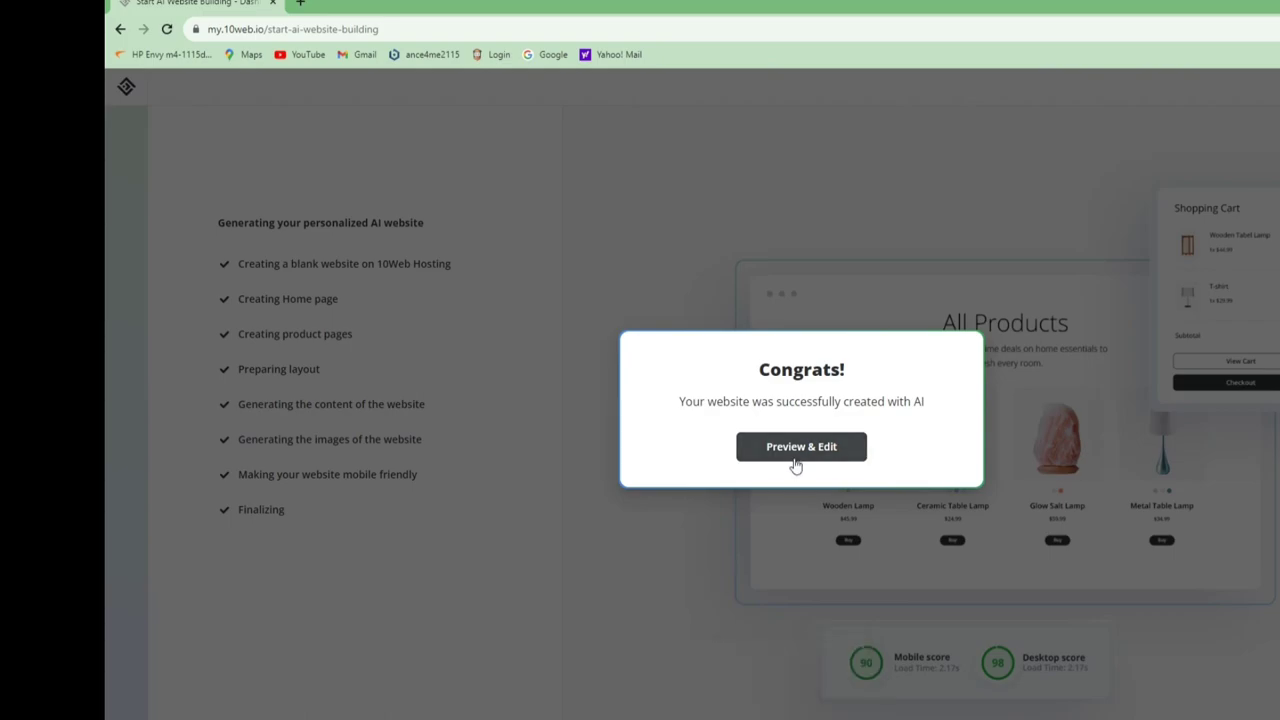
{"action": "left_click", "coordinate": [797, 455]}
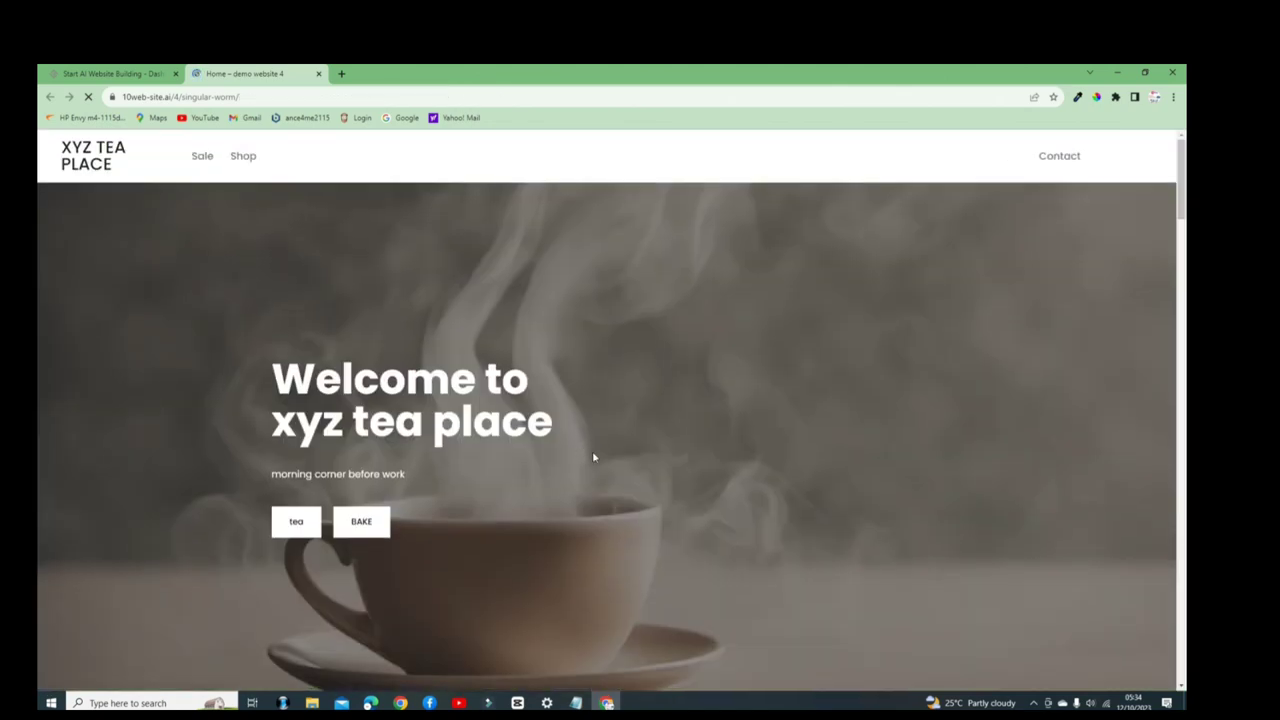
Scroll through the generated tea site's desktop preview.
{"action": "scroll", "coordinate": [592, 459], "scroll_direction": "down", "scroll_amount": 2}
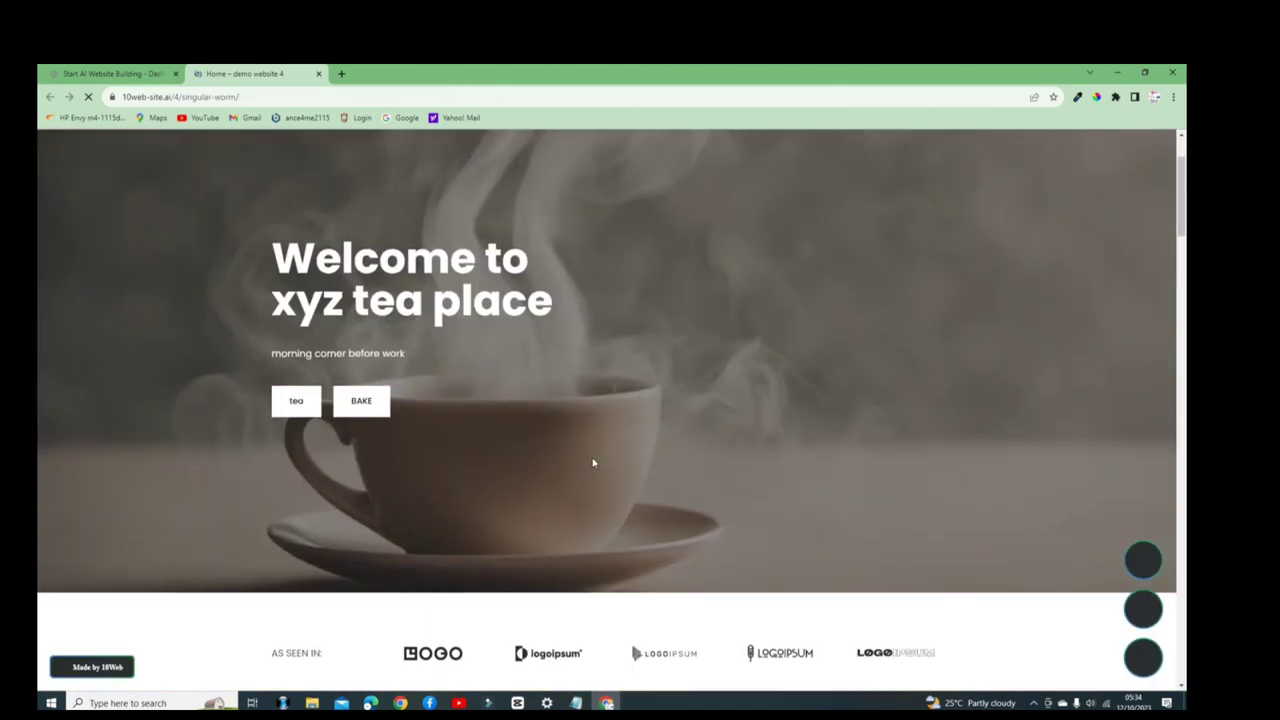
{"action": "scroll", "coordinate": [413, 446], "scroll_direction": "down", "scroll_amount": 1}
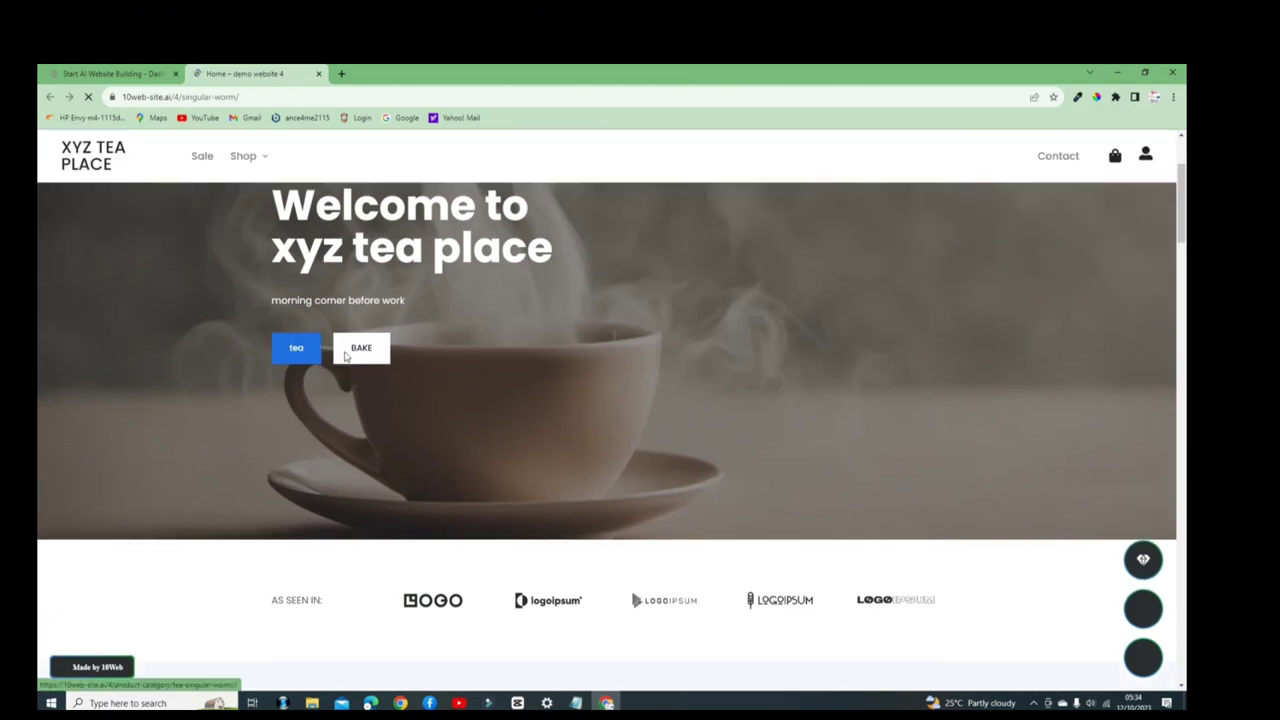
{"action": "scroll", "coordinate": [455, 437], "scroll_direction": "down", "scroll_amount": 3}
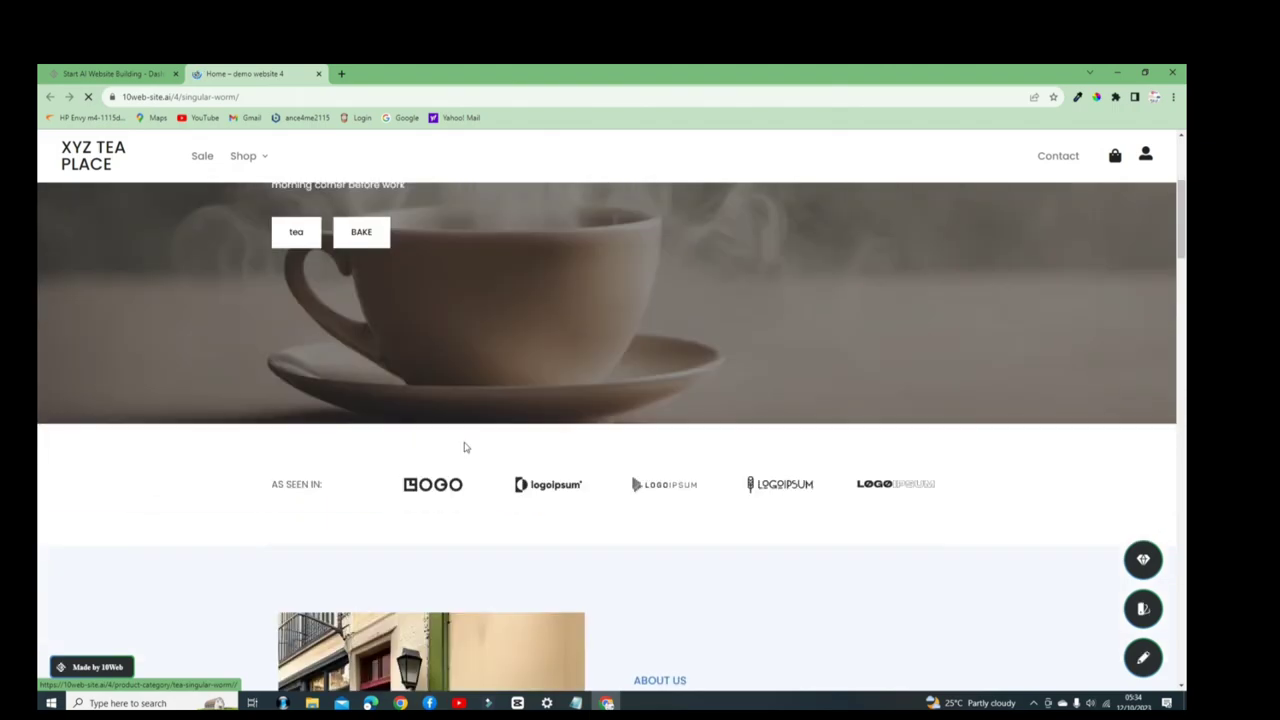
{"action": "scroll", "coordinate": [465, 448], "scroll_direction": "down", "scroll_amount": 2}
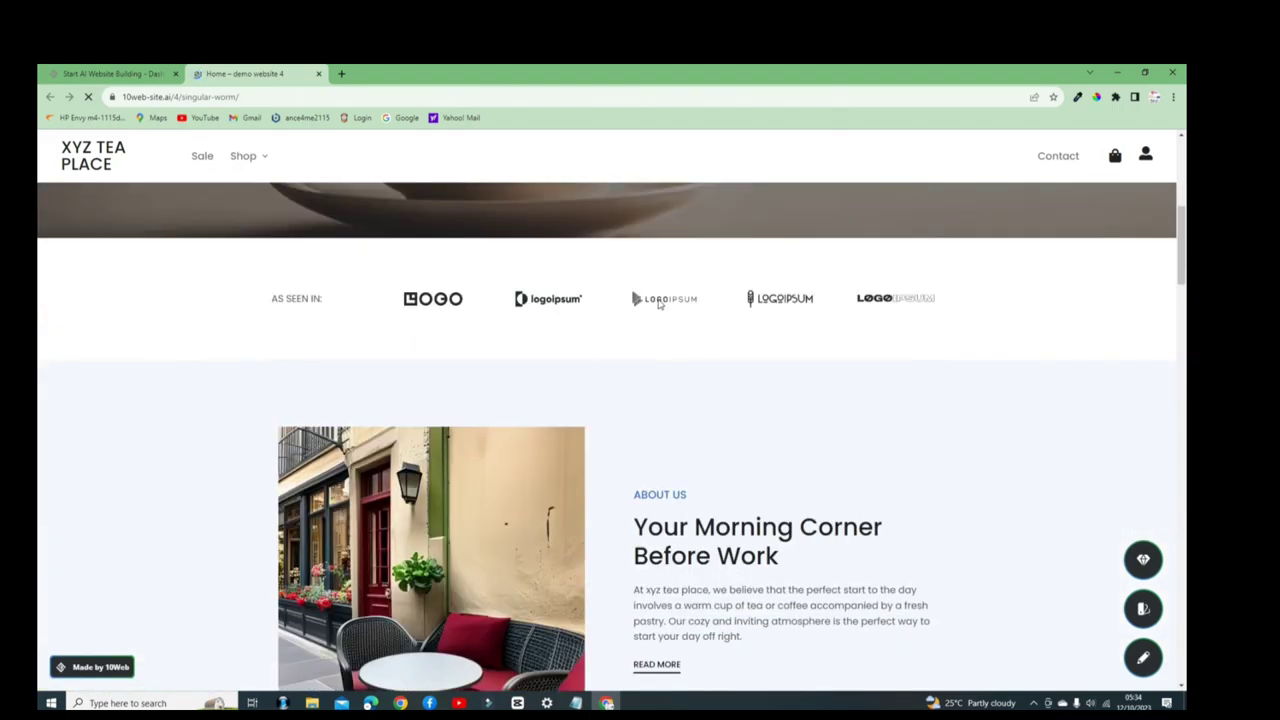
{"action": "scroll", "coordinate": [774, 337], "scroll_direction": "down", "scroll_amount": 3}
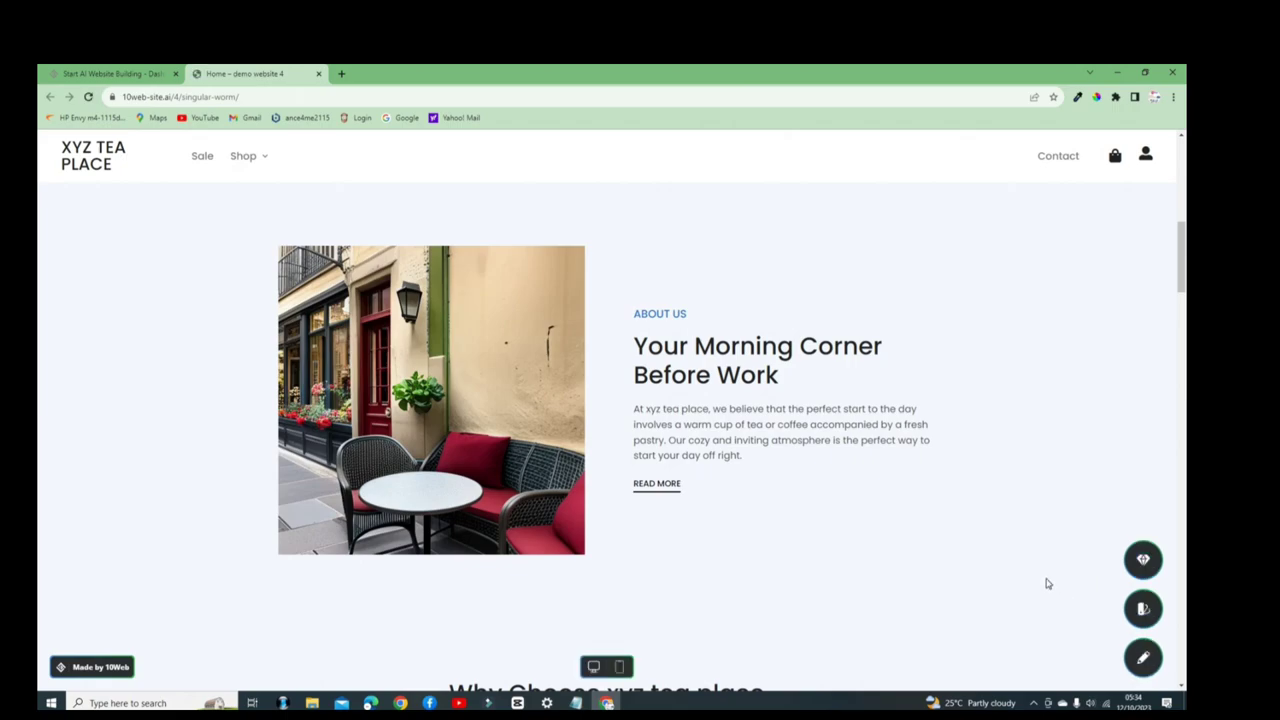
{"action": "scroll", "coordinate": [1050, 585], "scroll_direction": "down", "scroll_amount": 1}
{"action": "scroll", "coordinate": [1047, 583], "scroll_direction": "down", "scroll_amount": 1}
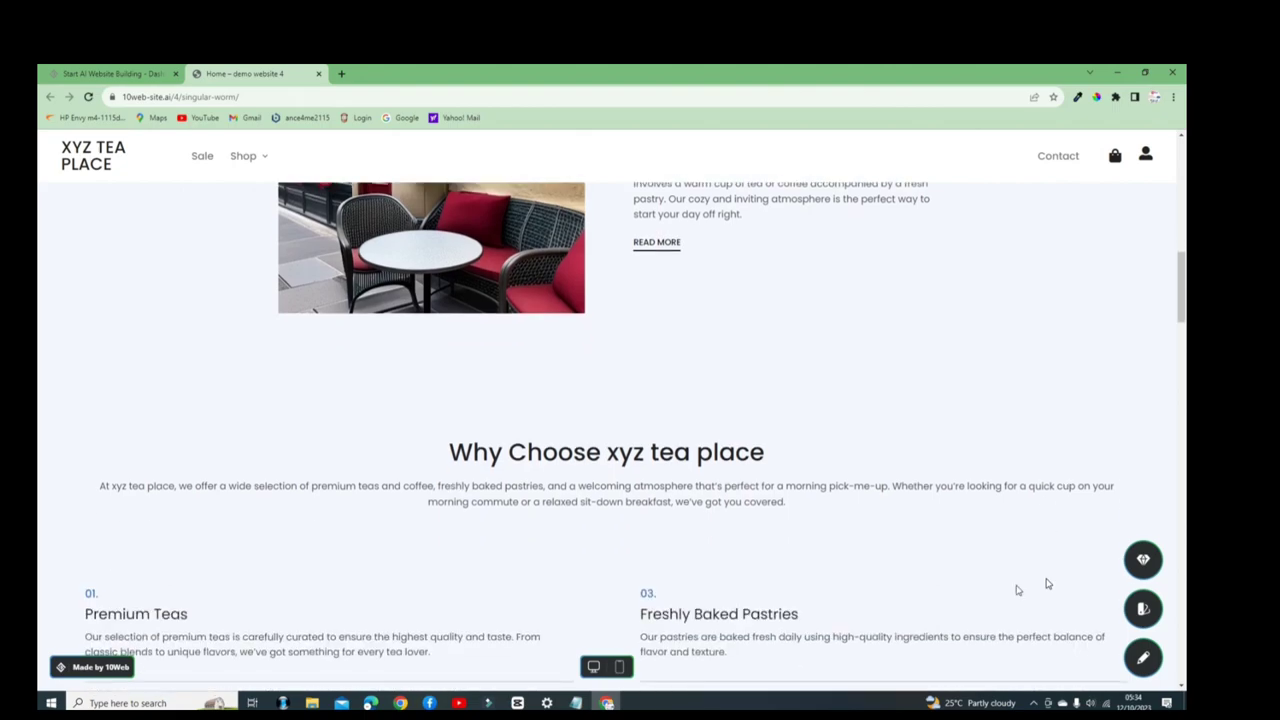
Check the mobile layout, then return to desktop and scroll down to Our Mission.
{"action": "left_click", "coordinate": [620, 667]}
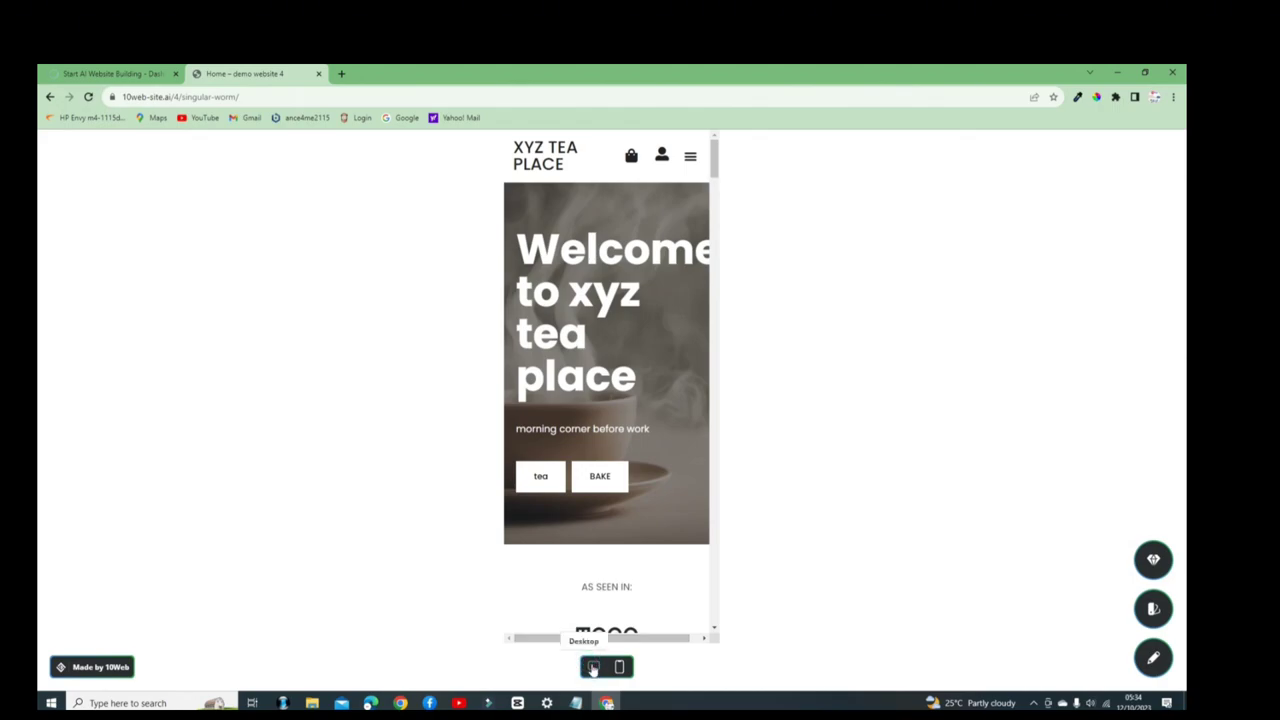
{"action": "left_click", "coordinate": [593, 668]}
{"action": "scroll", "coordinate": [620, 632], "scroll_direction": "down", "scroll_amount": 7}
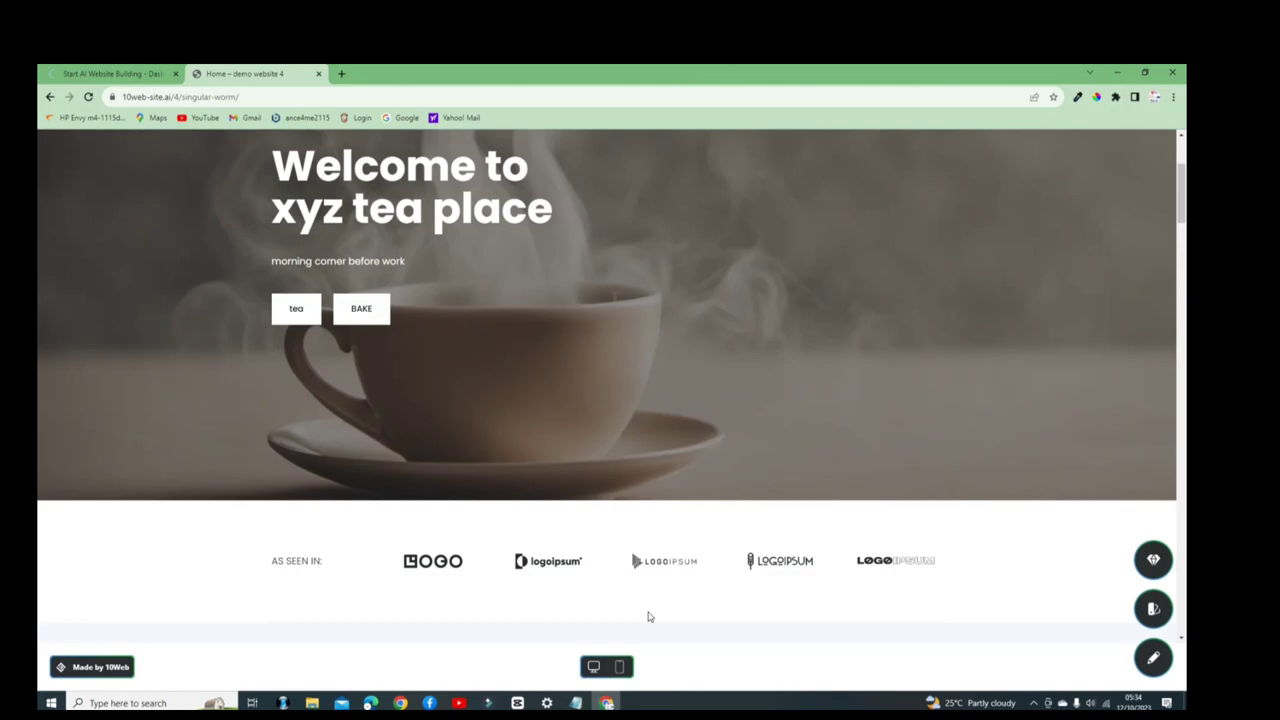
{"action": "scroll", "coordinate": [652, 610], "scroll_direction": "down", "scroll_amount": 2}
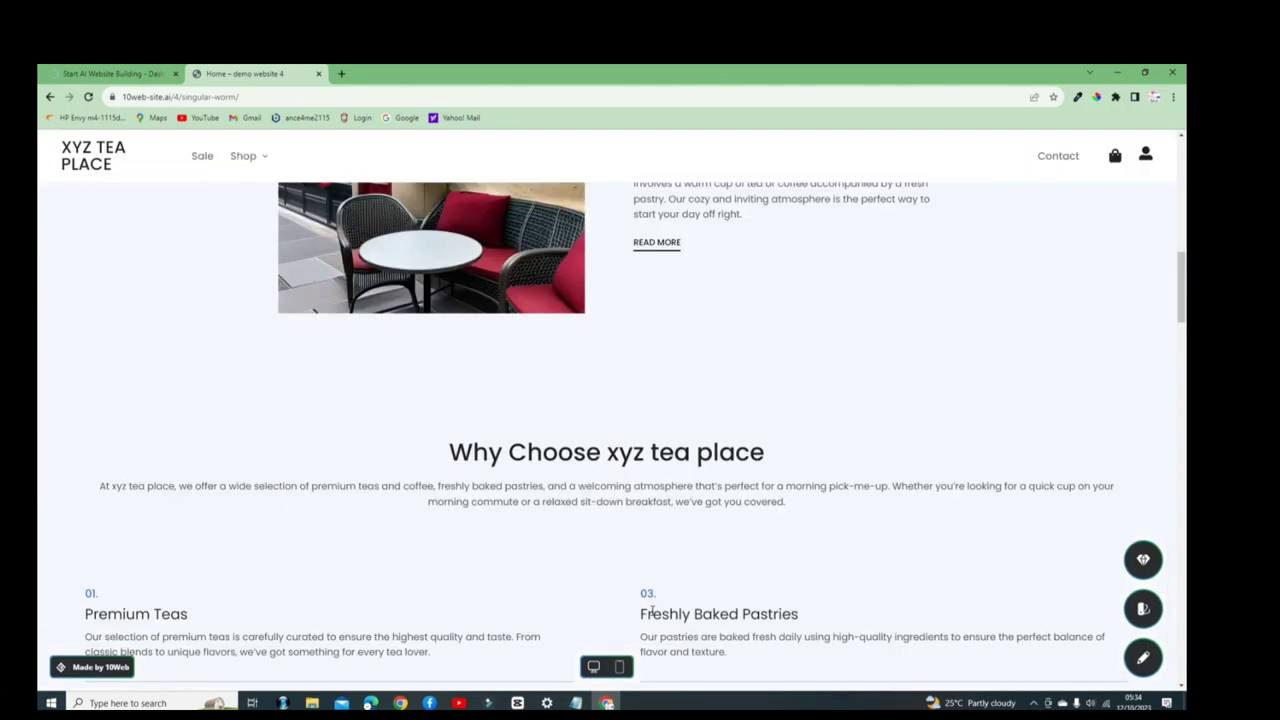
{"action": "scroll", "coordinate": [660, 614], "scroll_direction": "down", "scroll_amount": 5}
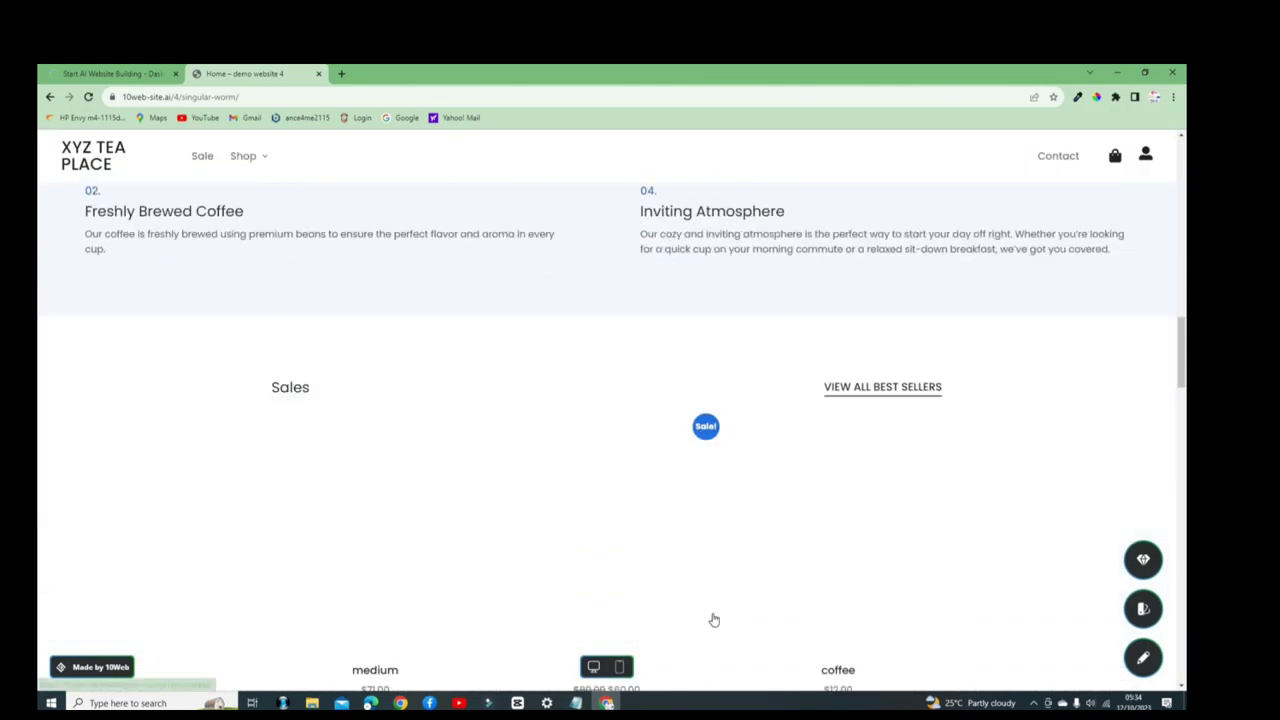
{"action": "scroll", "coordinate": [714, 620], "scroll_direction": "down", "scroll_amount": 4}
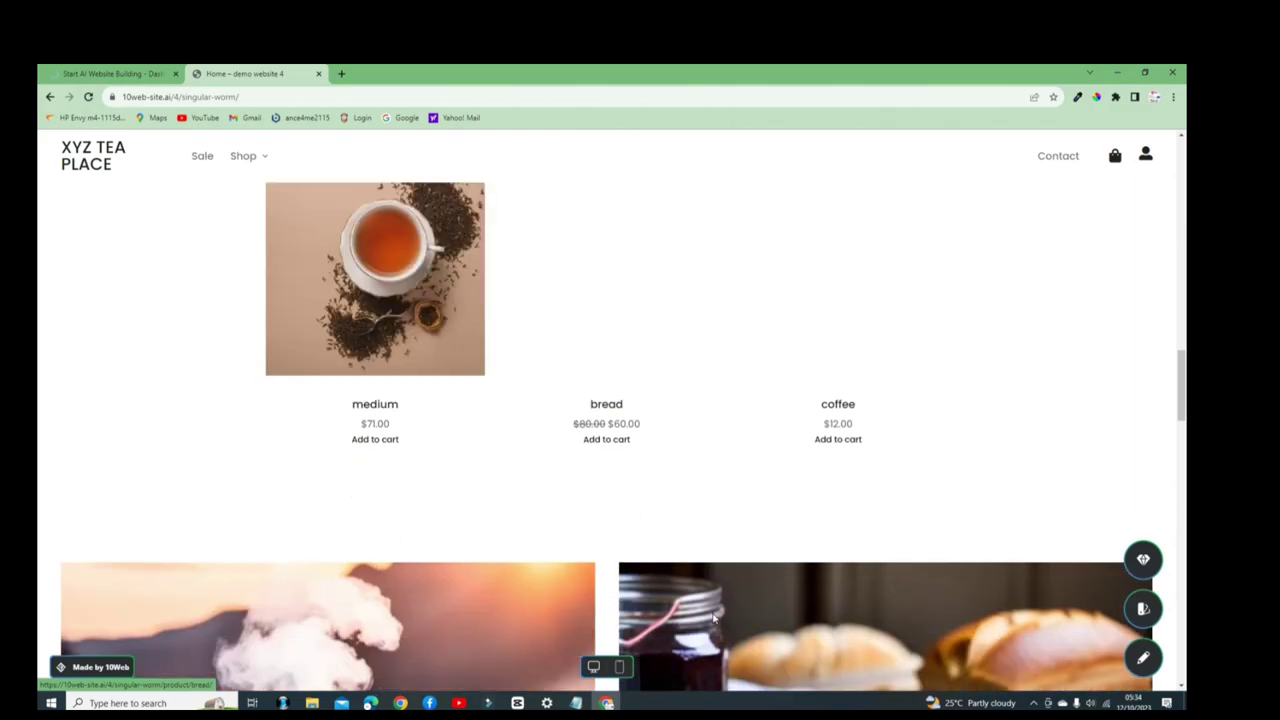
{"action": "scroll", "coordinate": [714, 620], "scroll_direction": "down", "scroll_amount": 5}
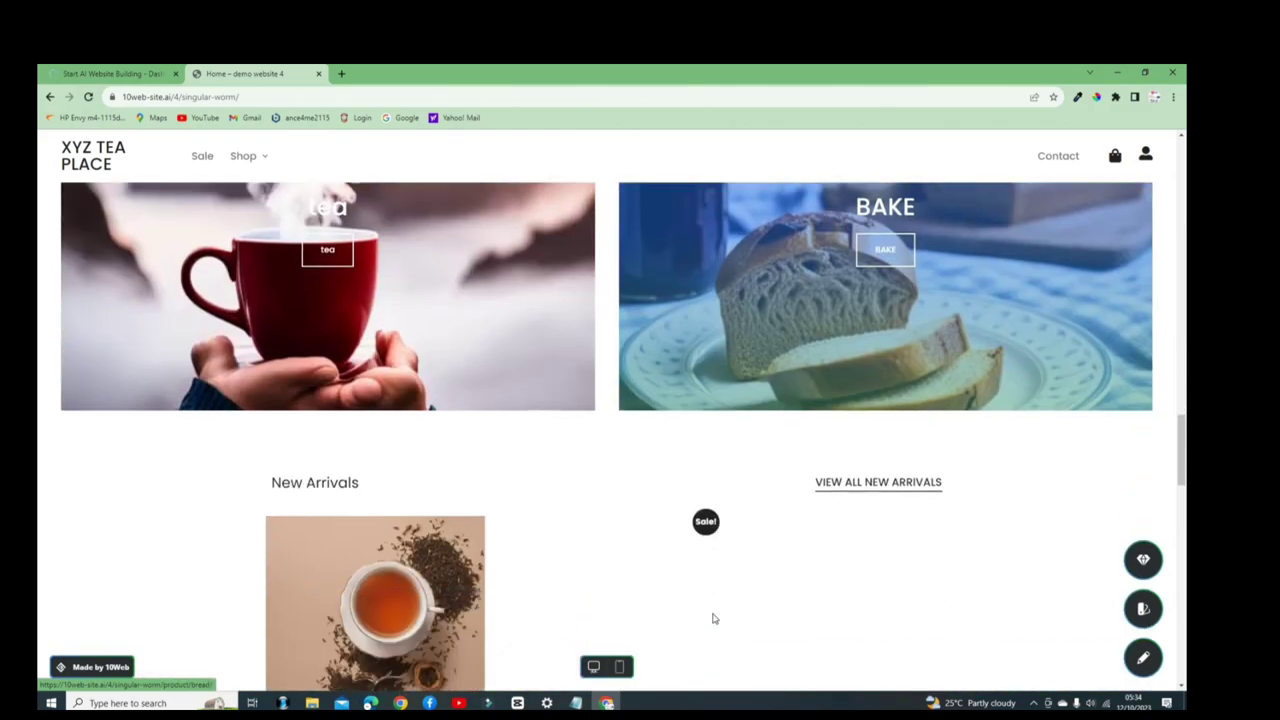
{"action": "scroll", "coordinate": [714, 620], "scroll_direction": "down", "scroll_amount": 5}
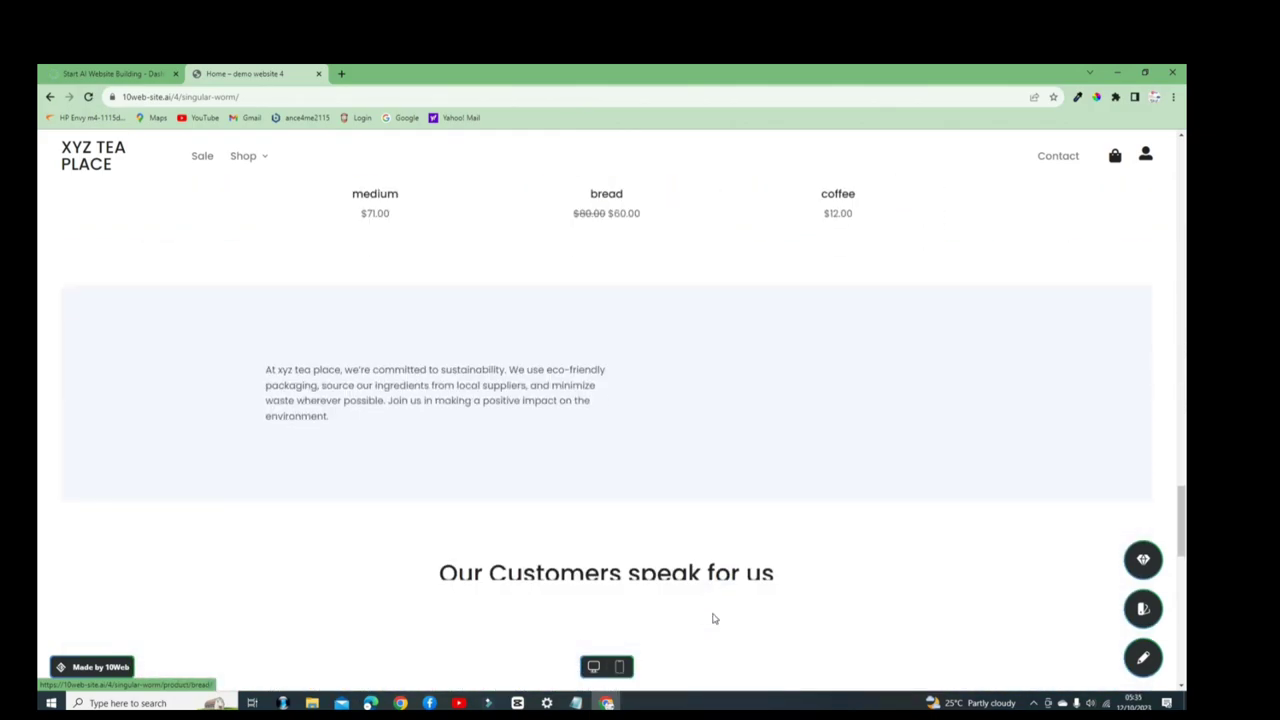
{"action": "scroll", "coordinate": [714, 619], "scroll_direction": "down", "scroll_amount": 8}
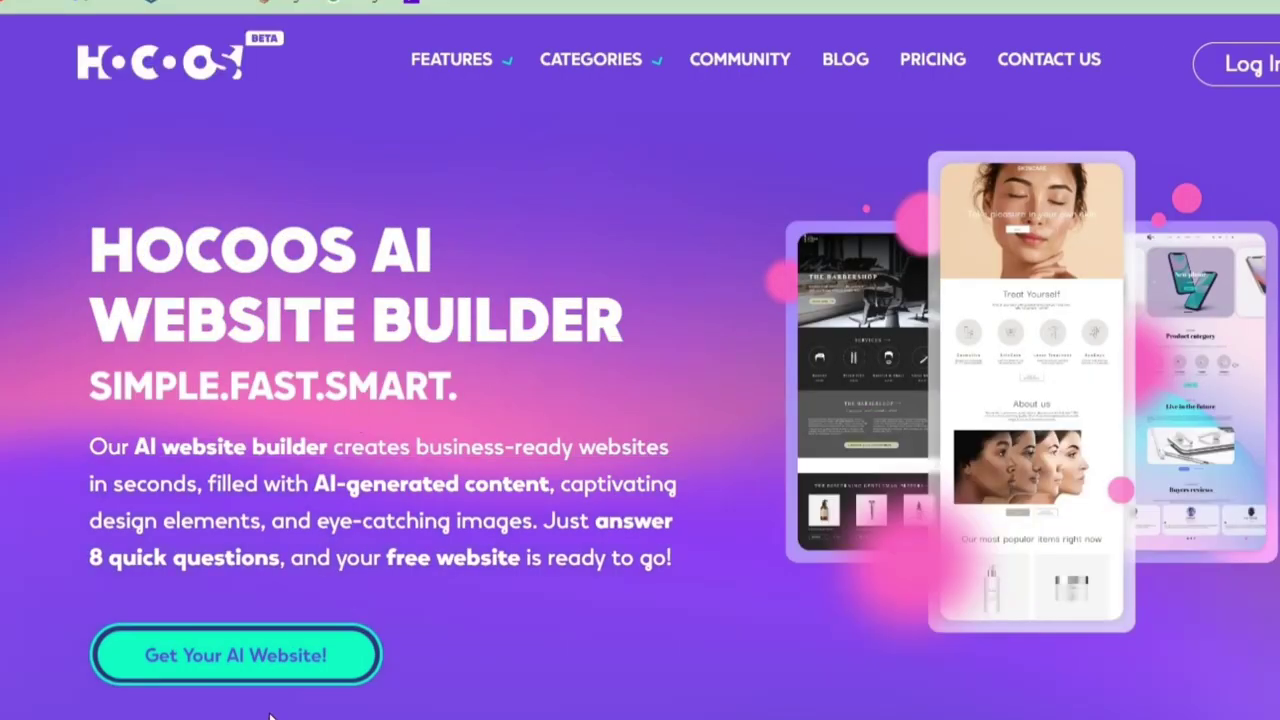
Start a new Hocoos site with Get Your AI Website! and enter the sign-up e-mail.
{"action": "left_click", "coordinate": [252, 657]}
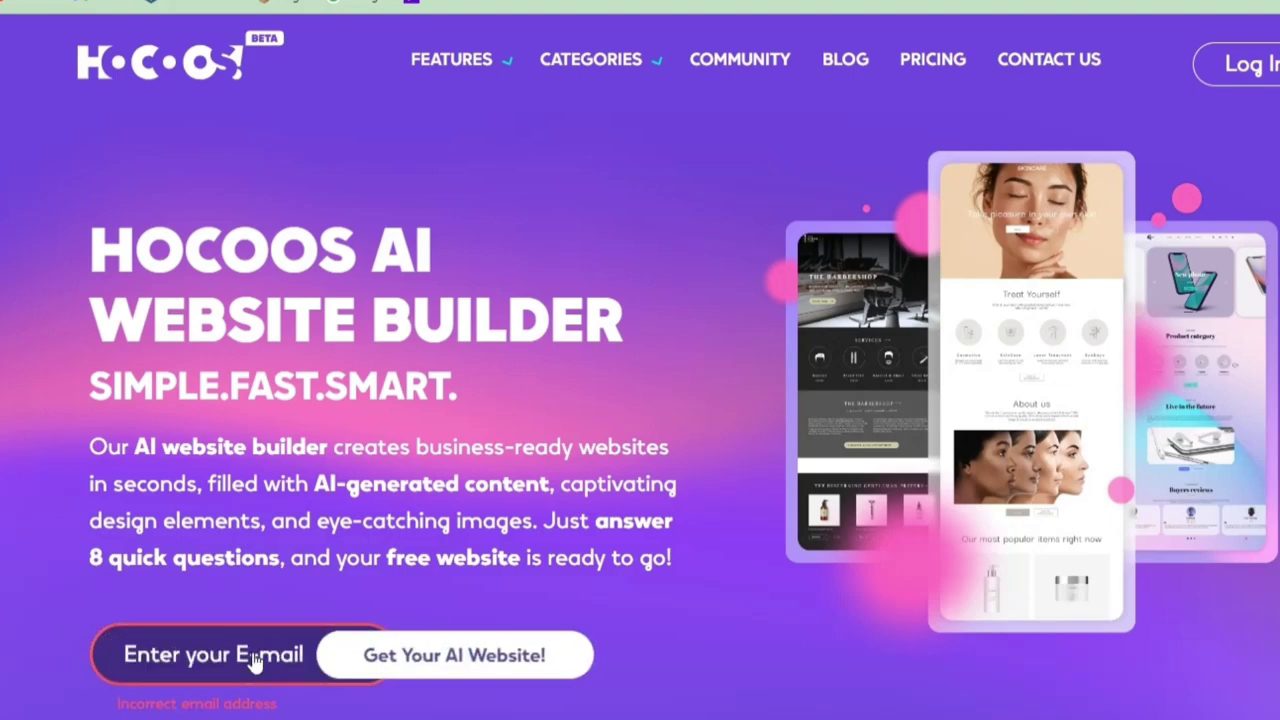
{"action": "left_click", "coordinate": [248, 655]}
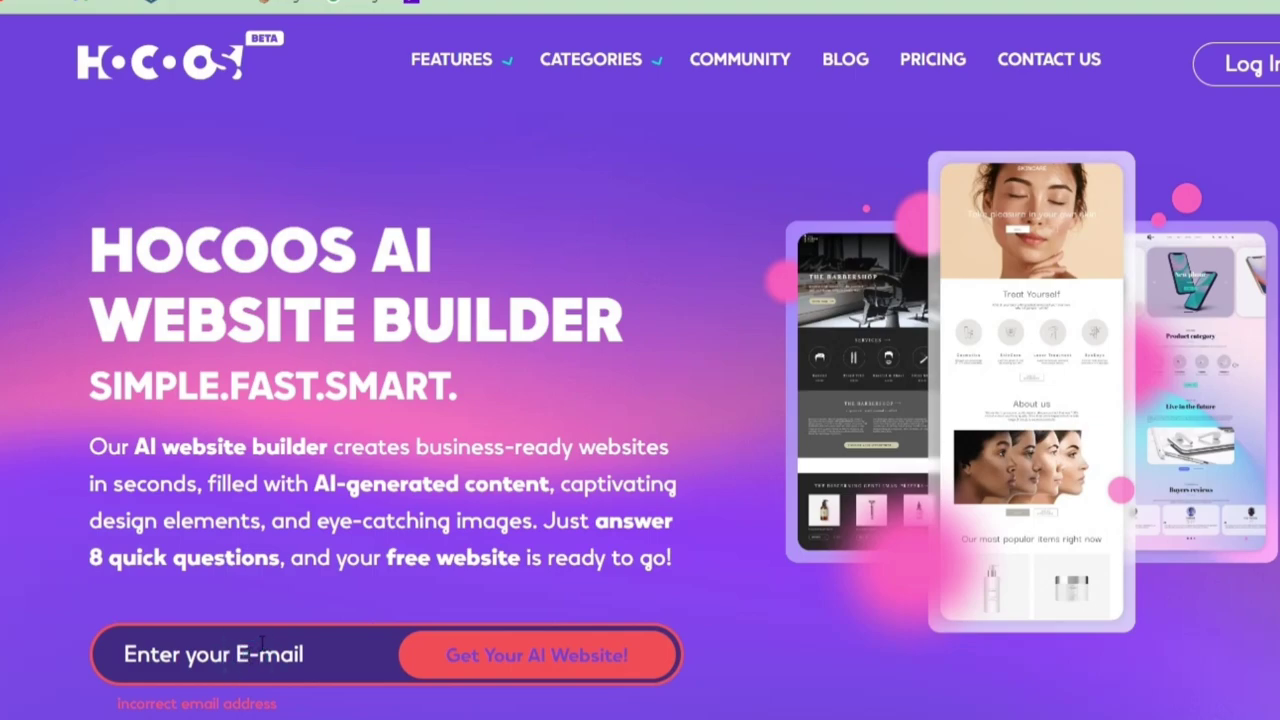
{"action": "left_click", "coordinate": [300, 675]}
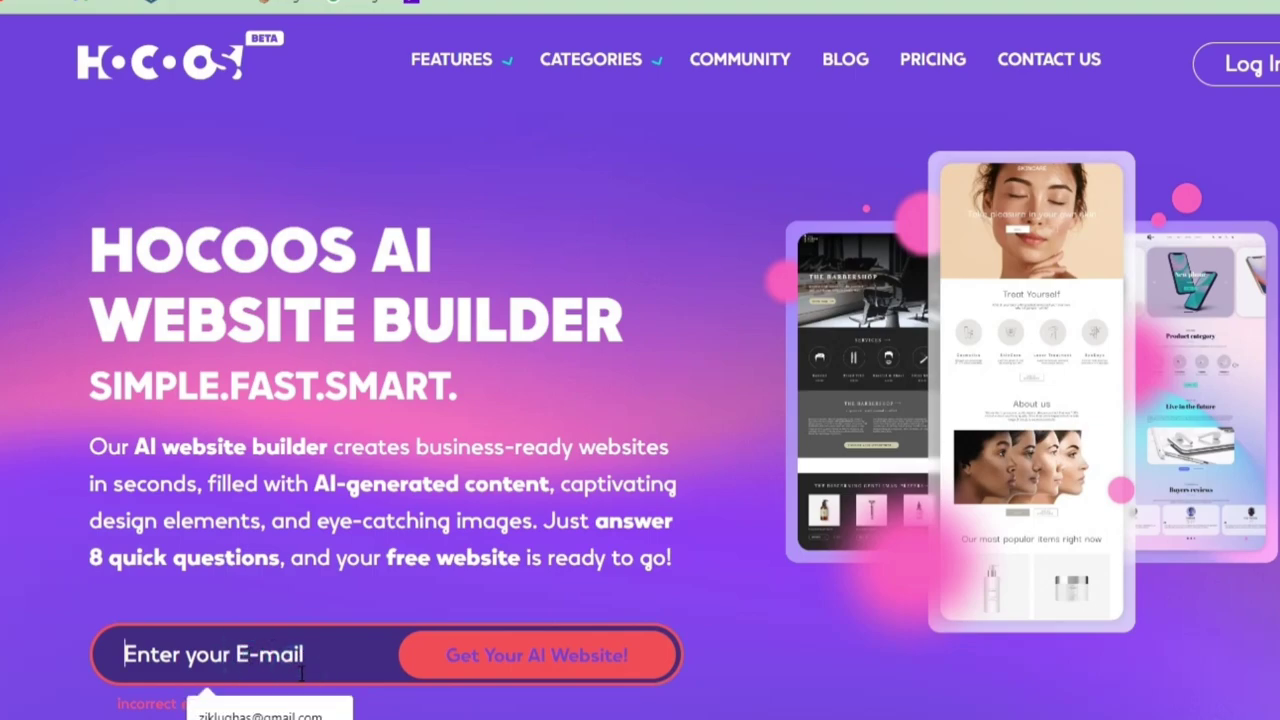
{"action": "type", "text": "z"}
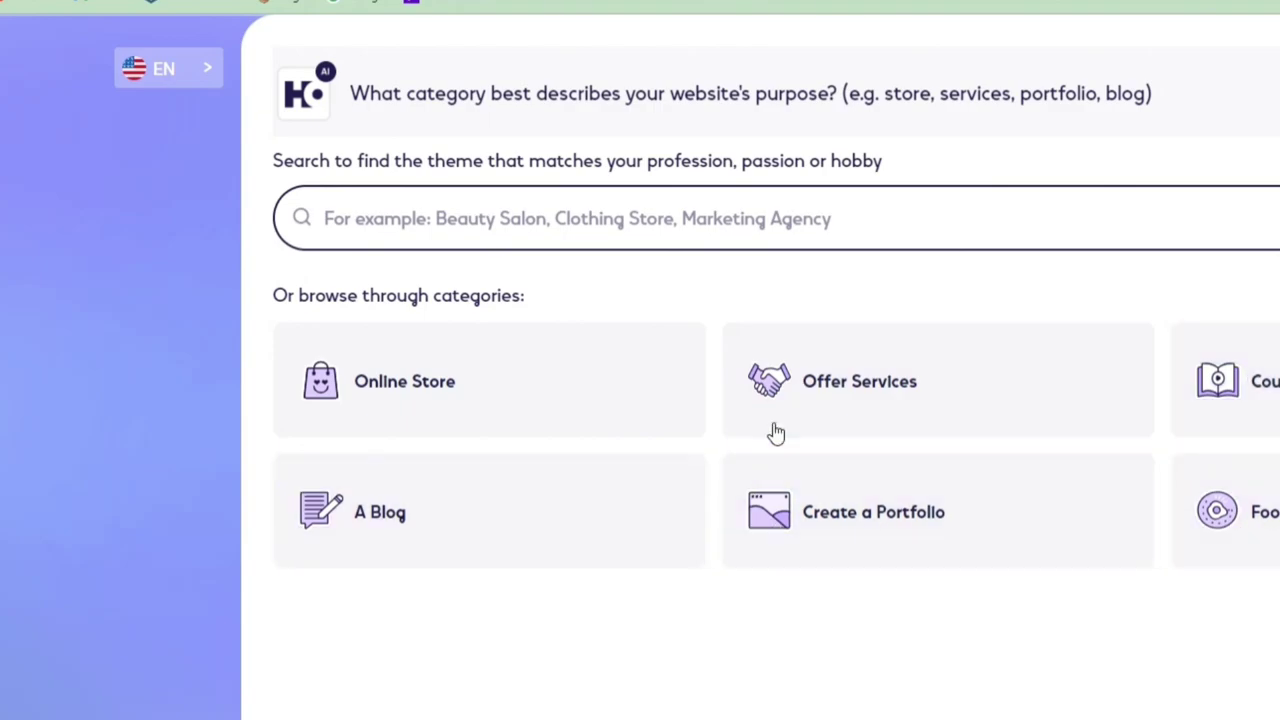
Choose Offer Services, search 'service cen', and pick the 'consulting company' suggestion.
{"action": "left_click", "coordinate": [800, 400]}
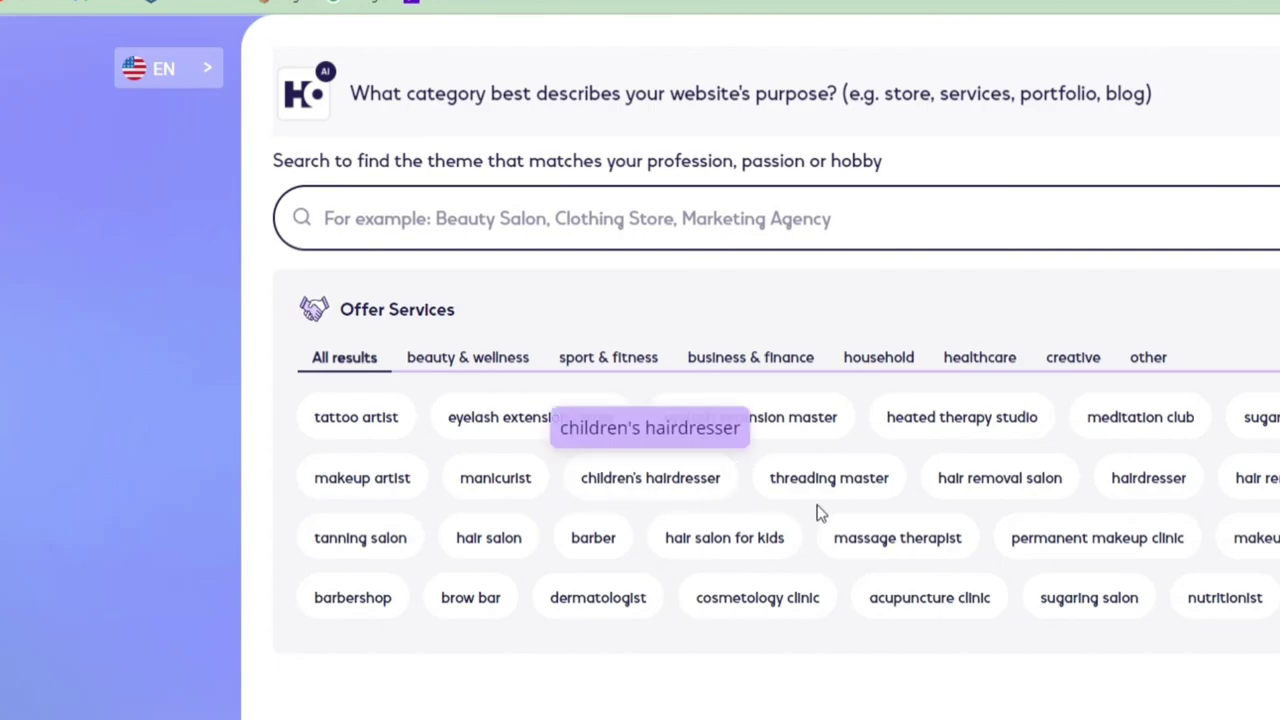
{"action": "left_click", "coordinate": [639, 236]}
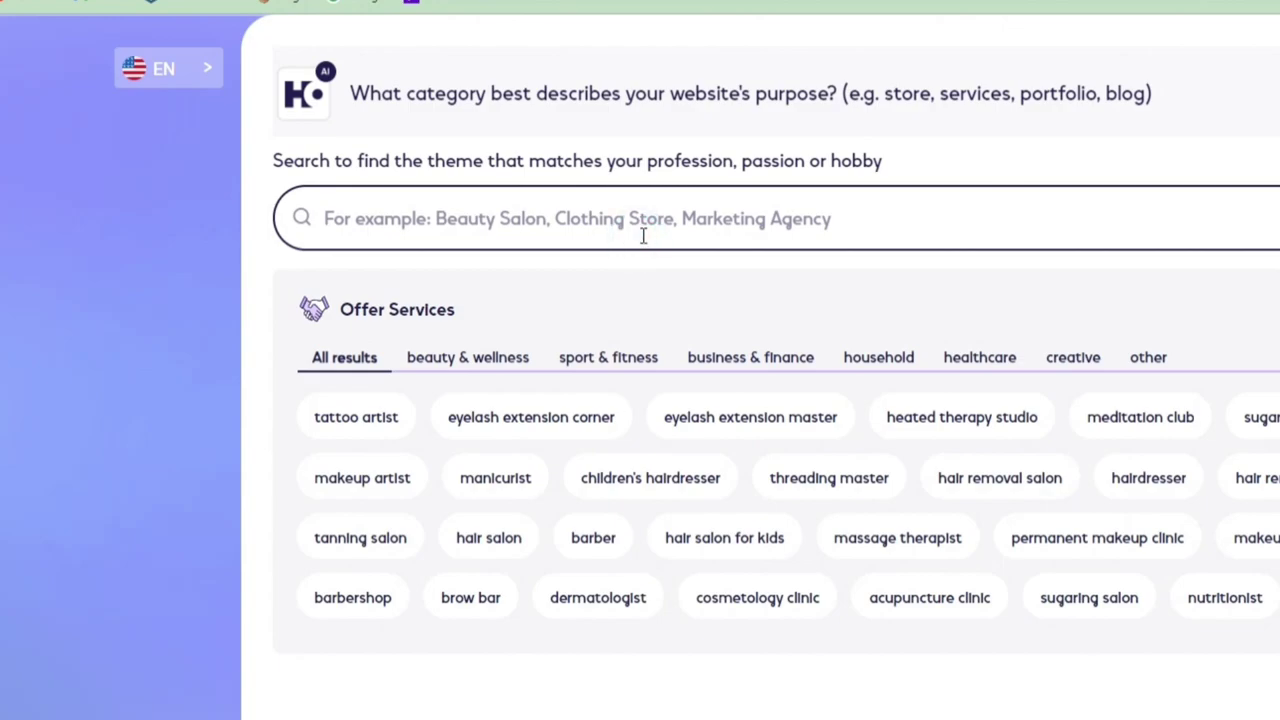
{"action": "type", "text": "service"}
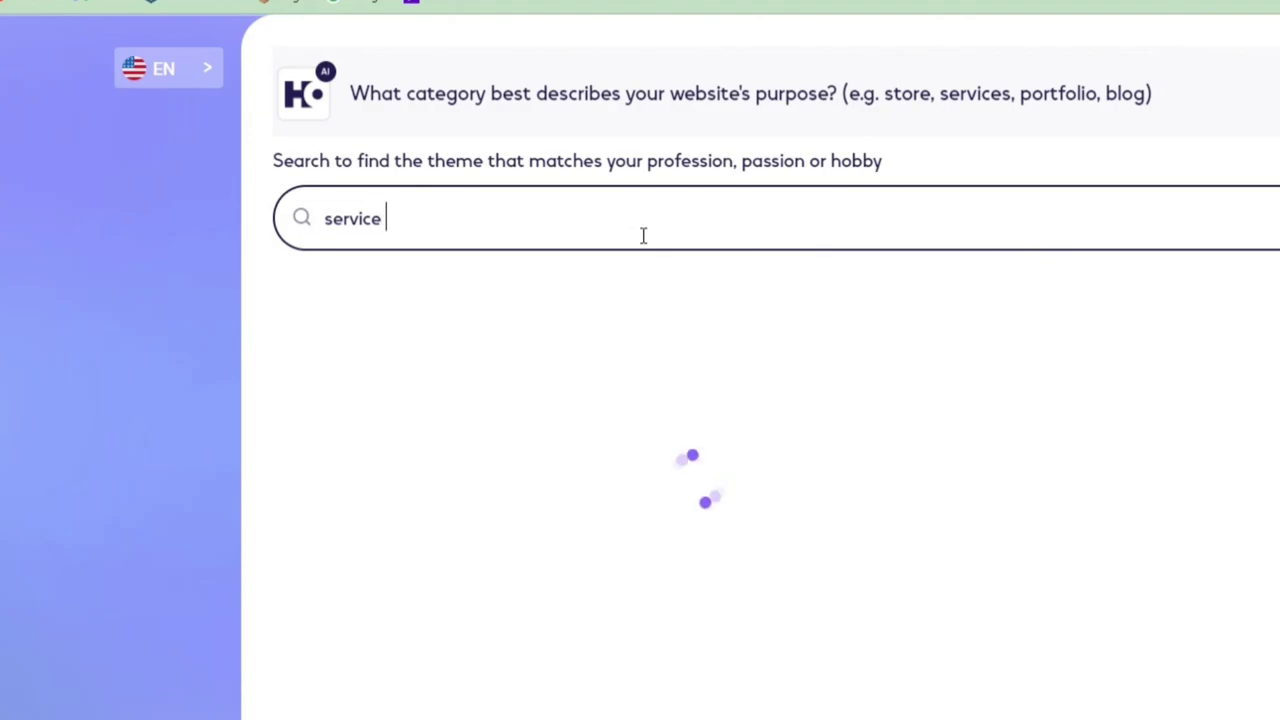
{"action": "type", "text": " ce"}
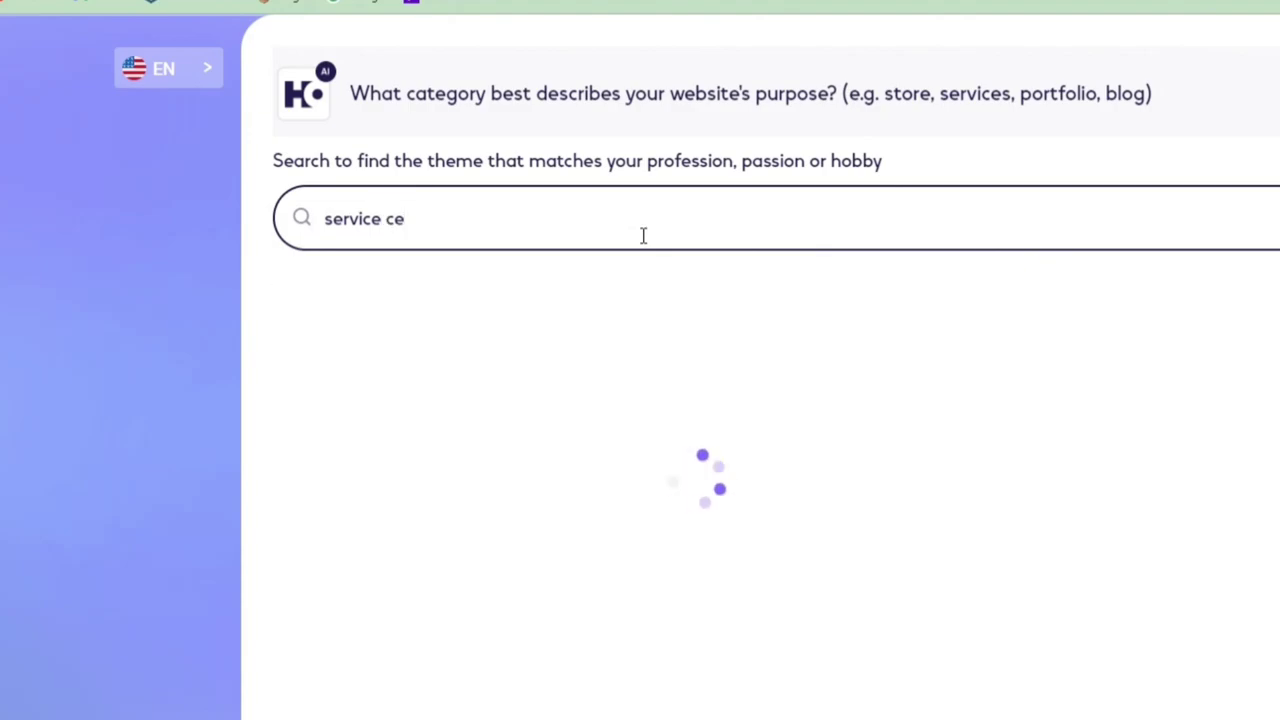
{"action": "type", "text": "n"}
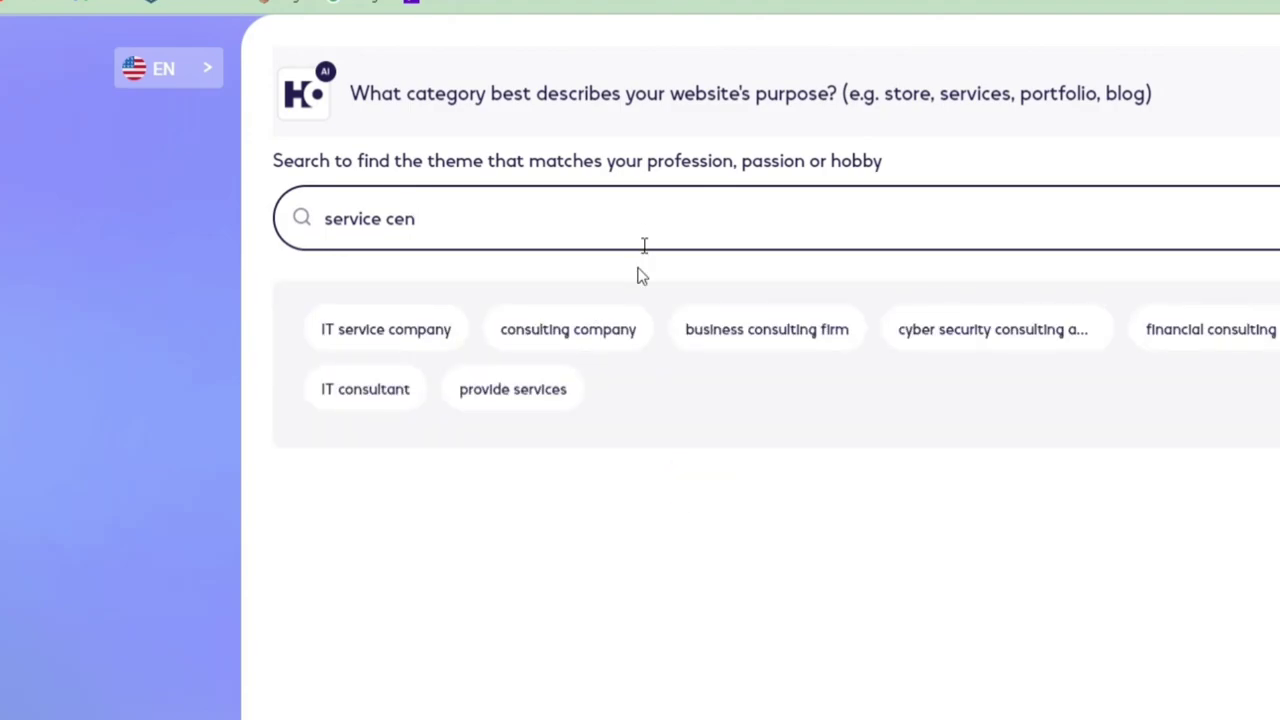
{"action": "left_click", "coordinate": [601, 338]}
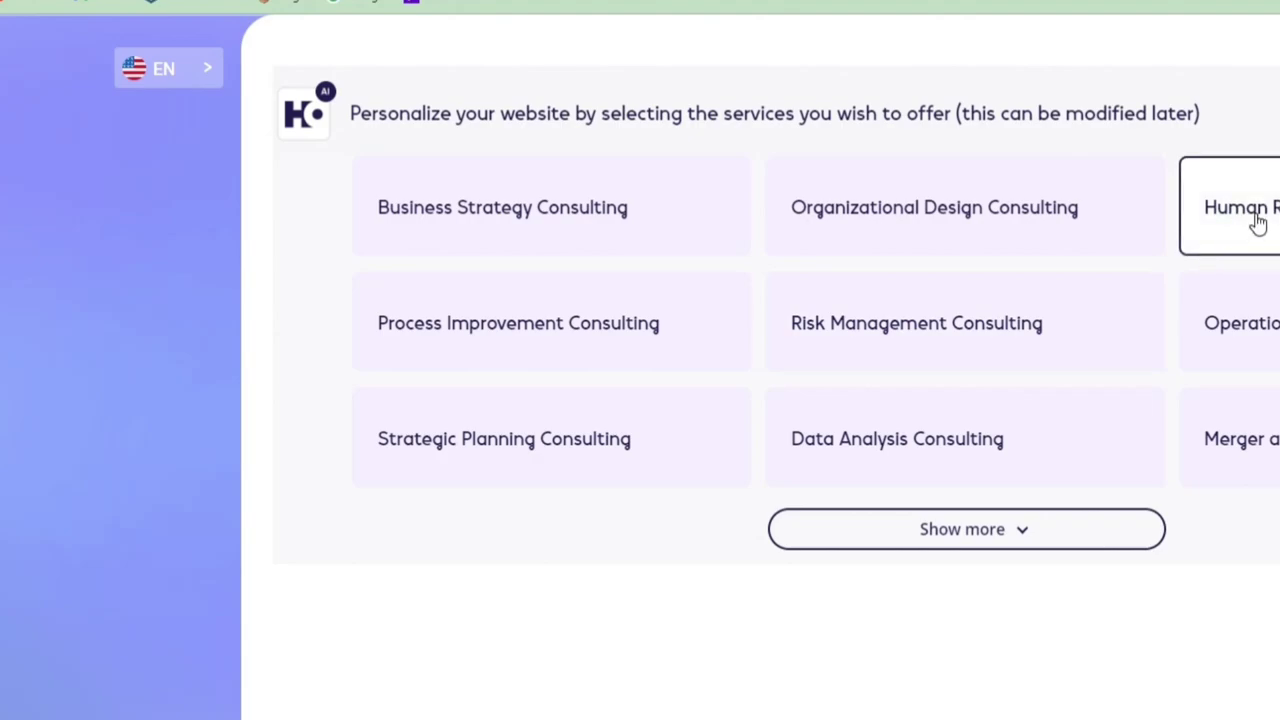
Select Human Resource, Organizational Design and Business Strategy Consulting as the offered services.
{"action": "left_click", "coordinate": [1188, 226]}
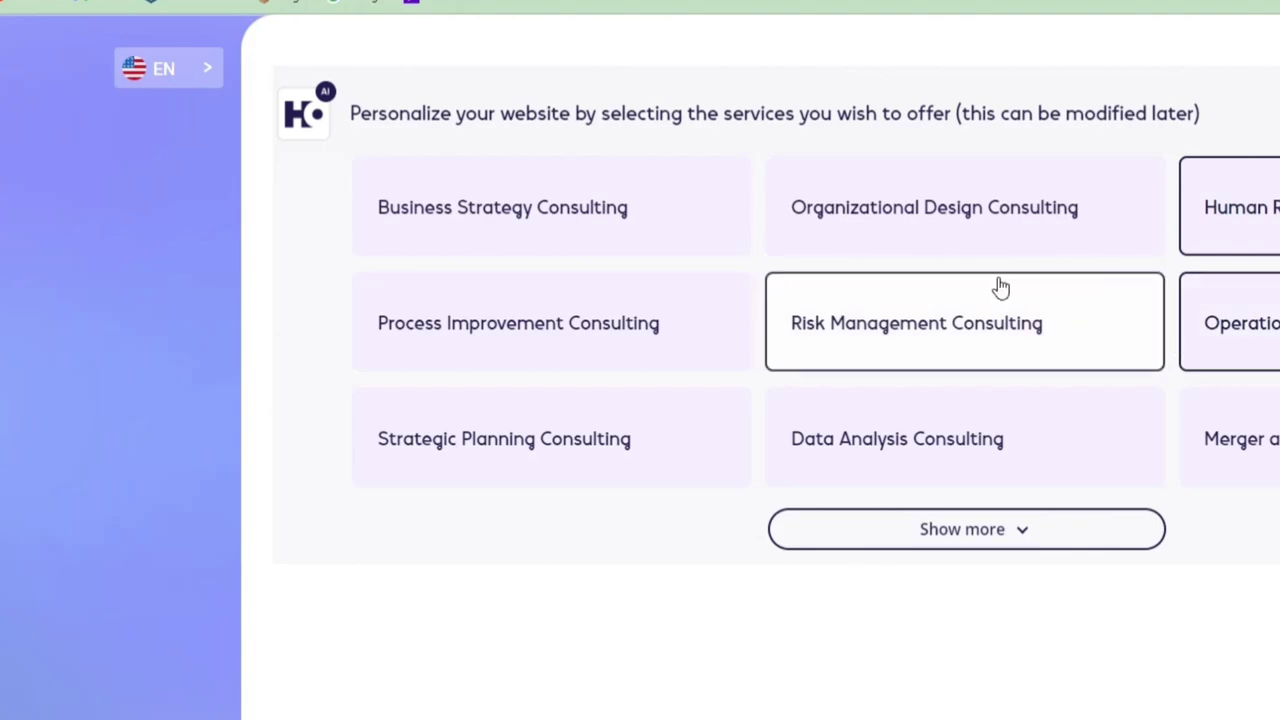
{"action": "left_click", "coordinate": [903, 249]}
{"action": "scroll", "coordinate": [1058, 365], "scroll_direction": "up", "scroll_amount": 1}
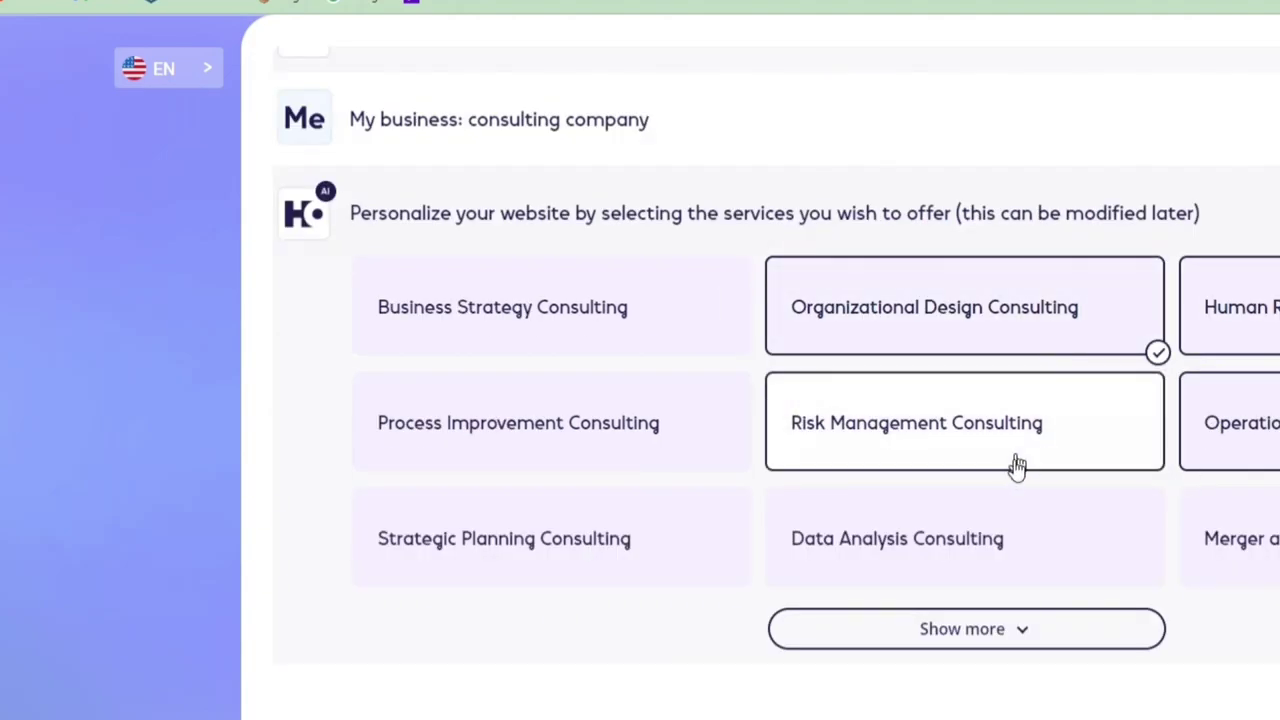
{"action": "left_click", "coordinate": [646, 337]}
{"action": "key", "text": "Return"}
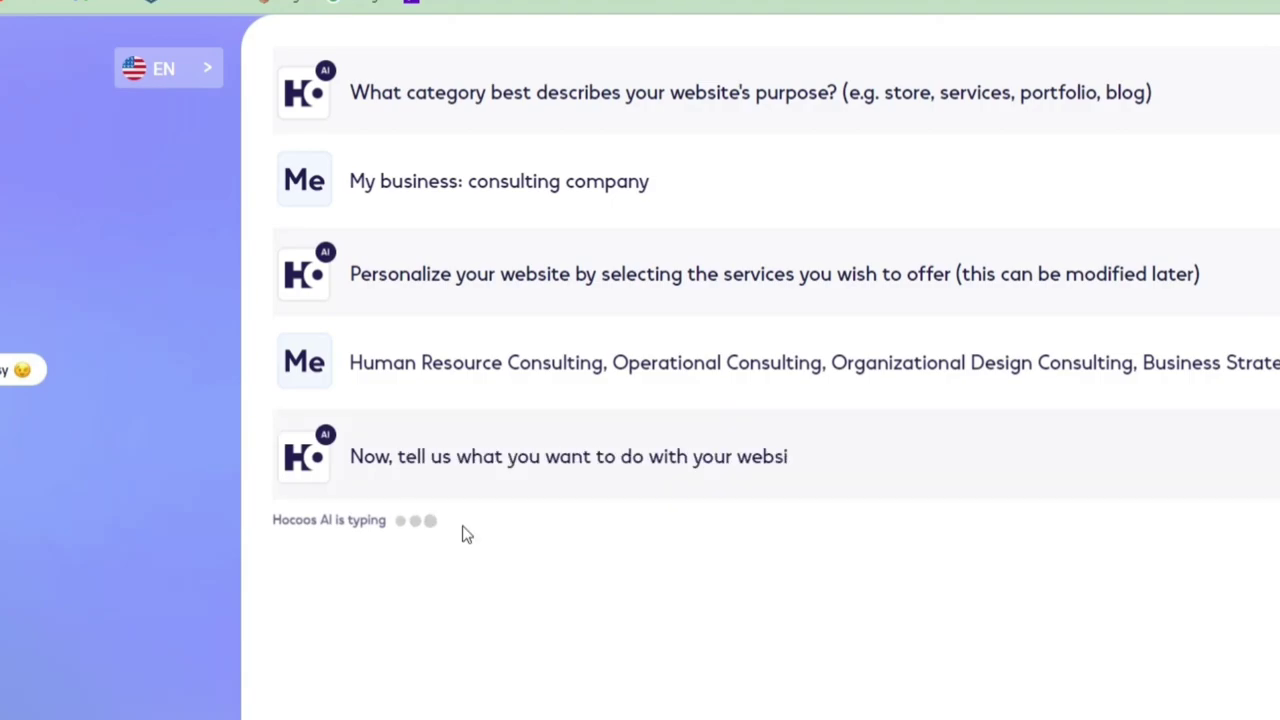
Set the website goals to Write a blog, Get bookings and Collect testimonials.
{"action": "left_click", "coordinate": [607, 253]}
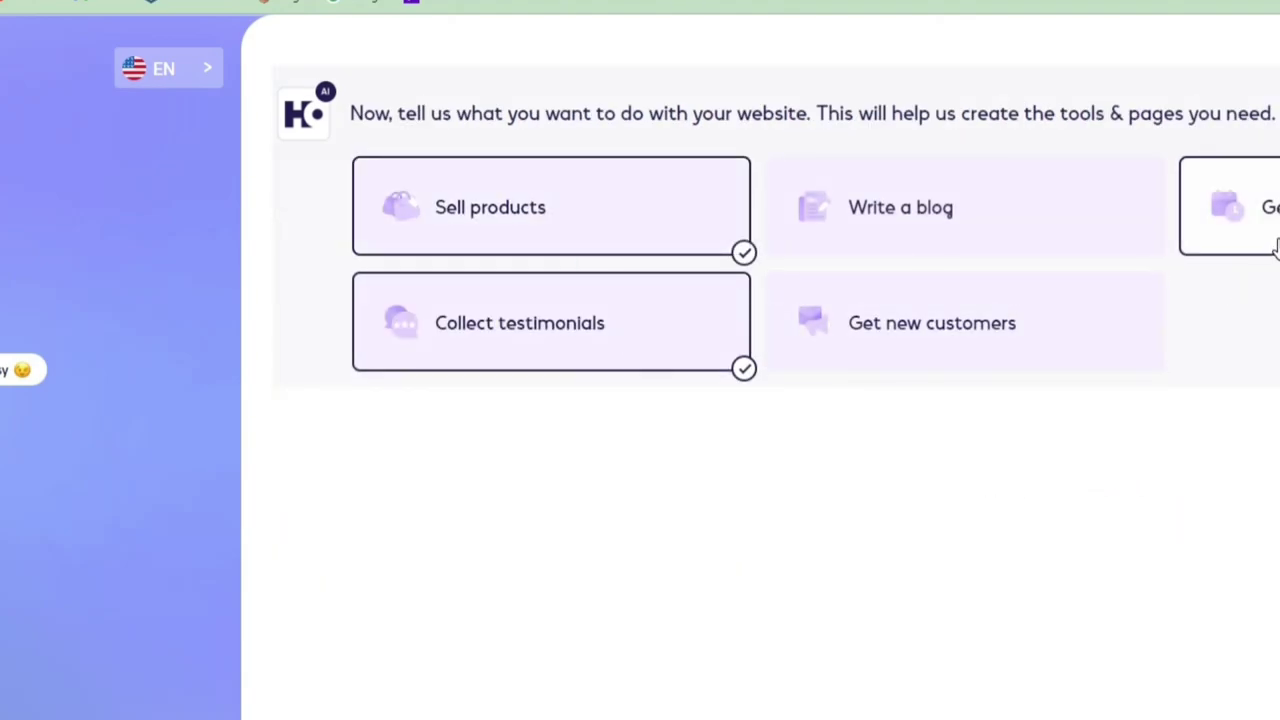
{"action": "left_click", "coordinate": [677, 249]}
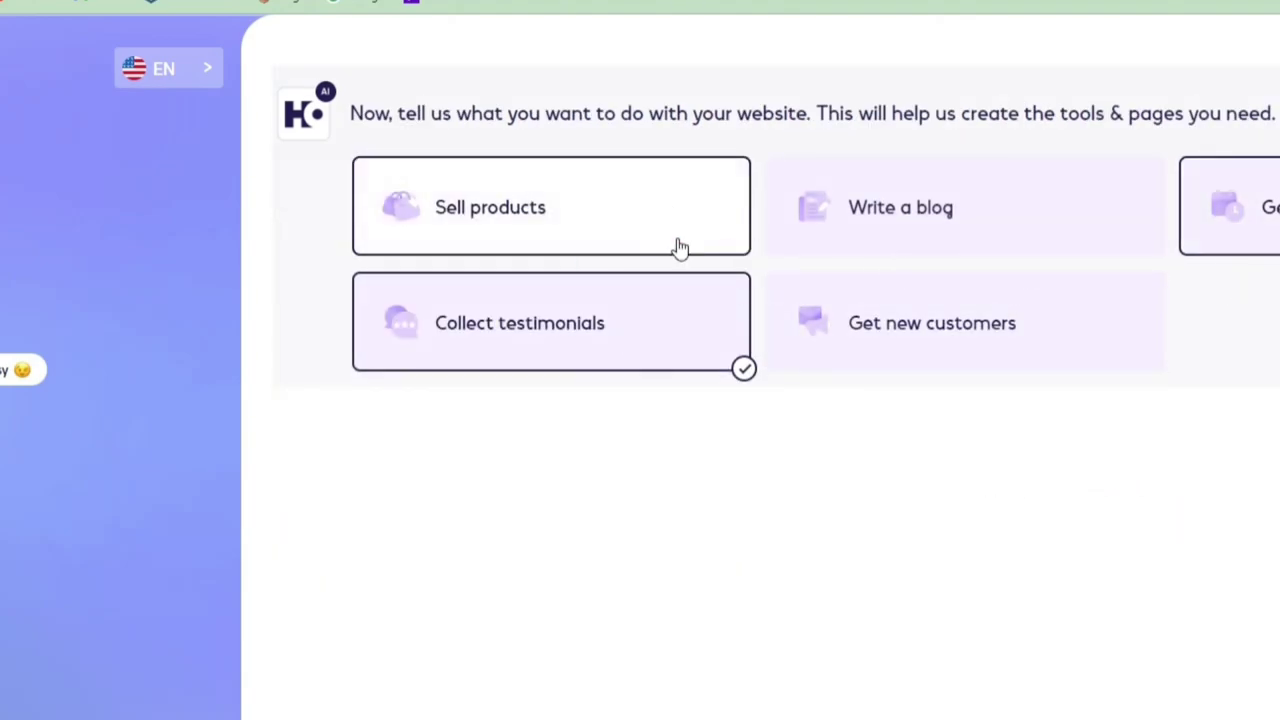
{"action": "left_click", "coordinate": [886, 246]}
{"action": "key", "text": "Return"}
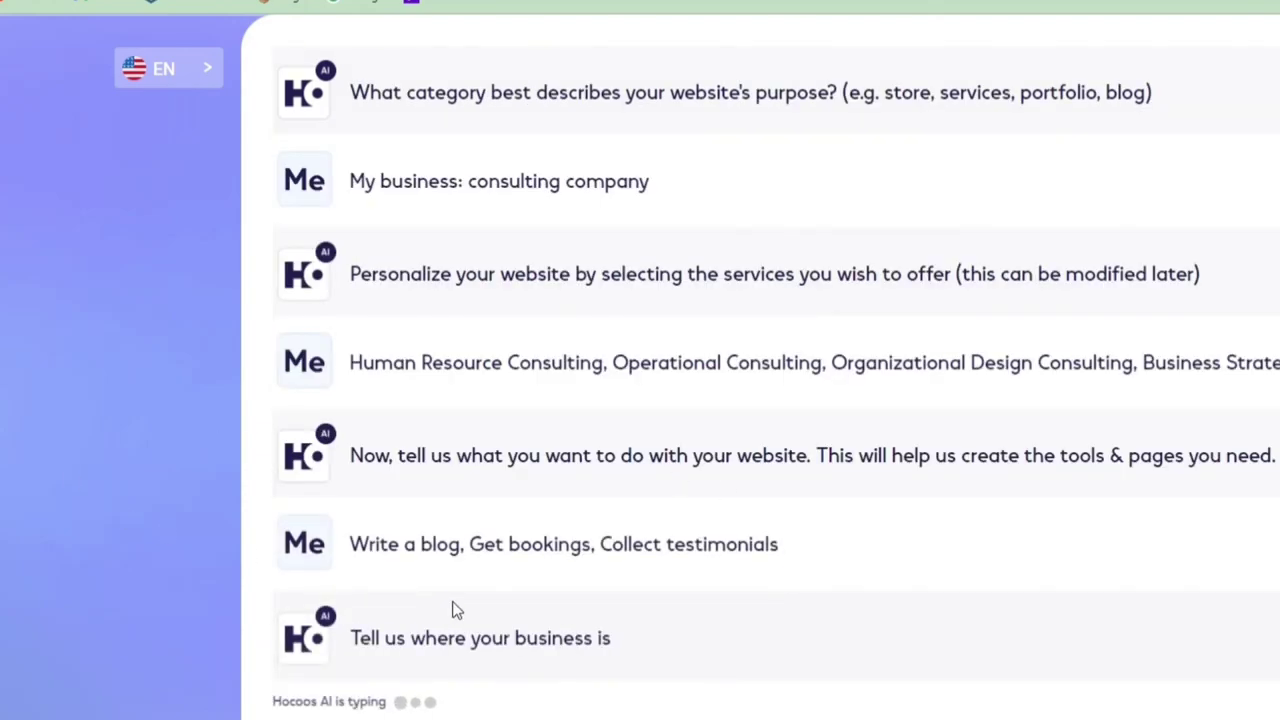
Give the business an address in Ikeja, choosing the Lagos, Nigeria suggestion.
{"action": "left_click", "coordinate": [493, 280]}
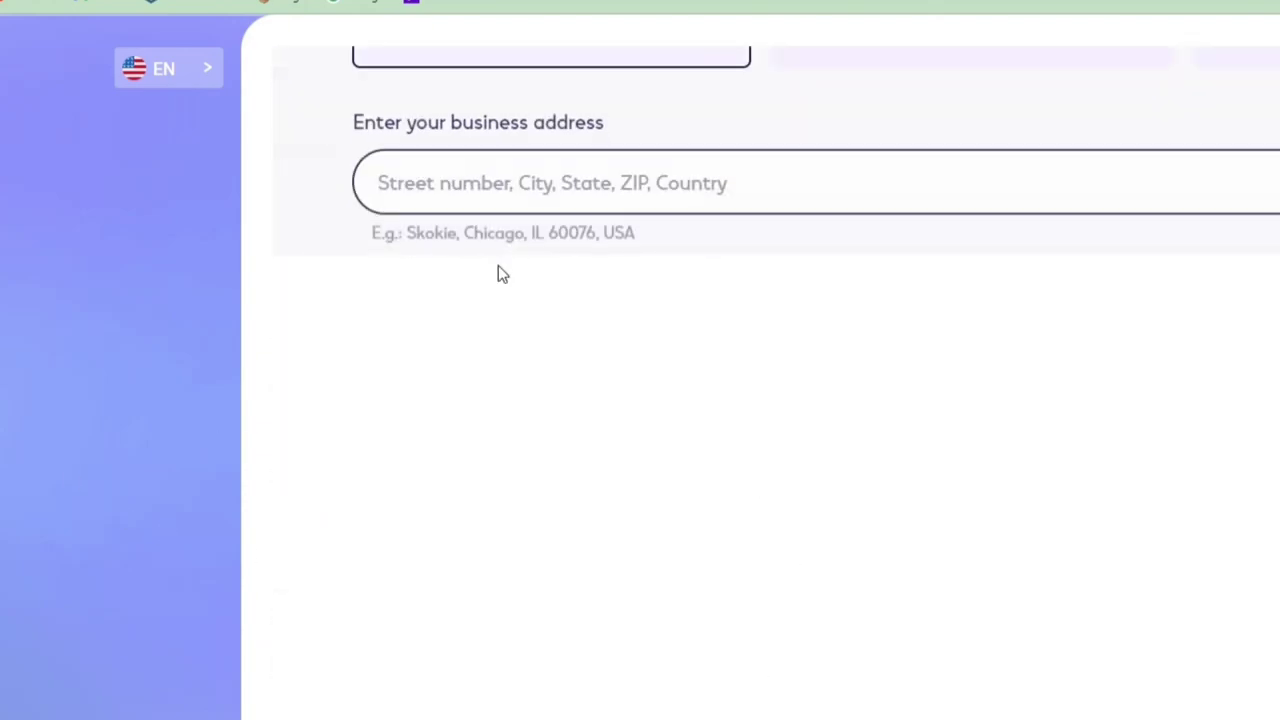
{"action": "left_click", "coordinate": [507, 160]}
{"action": "type", "text": "ikeja"}
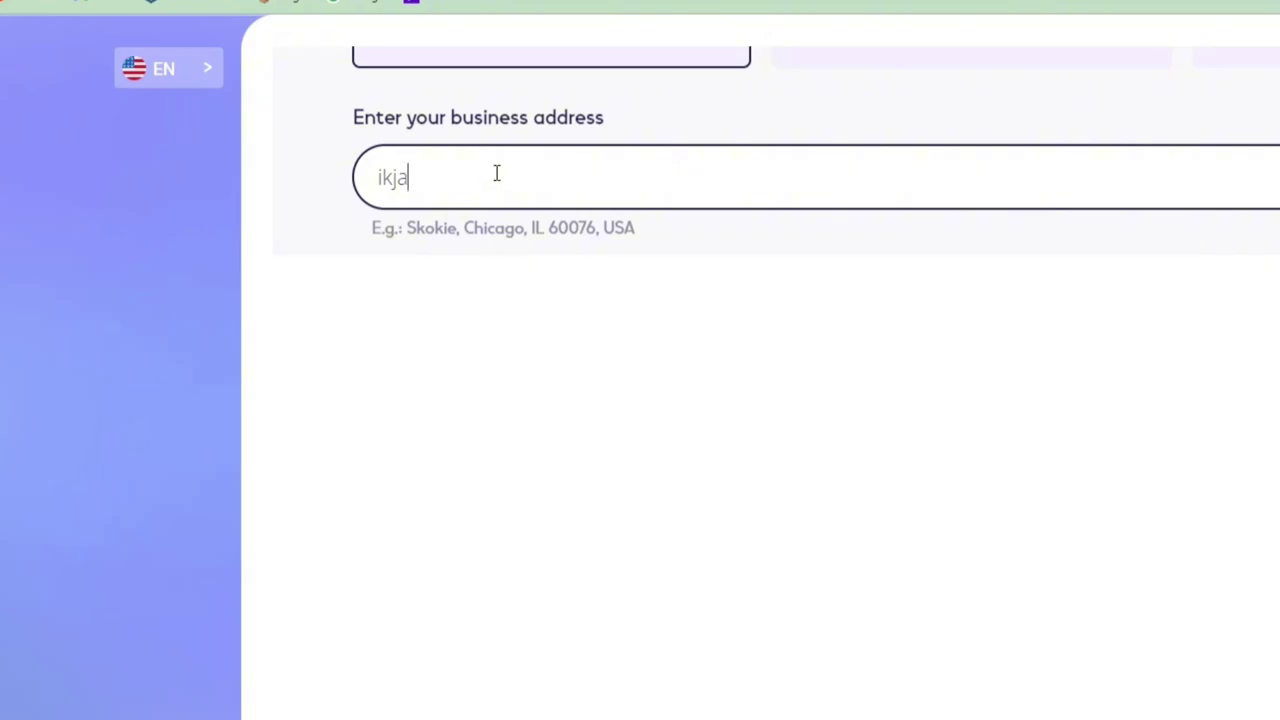
{"action": "key", "text": "BackSpace"}
{"action": "key", "text": "BackSpace"}
{"action": "type", "text": "eja niger"}
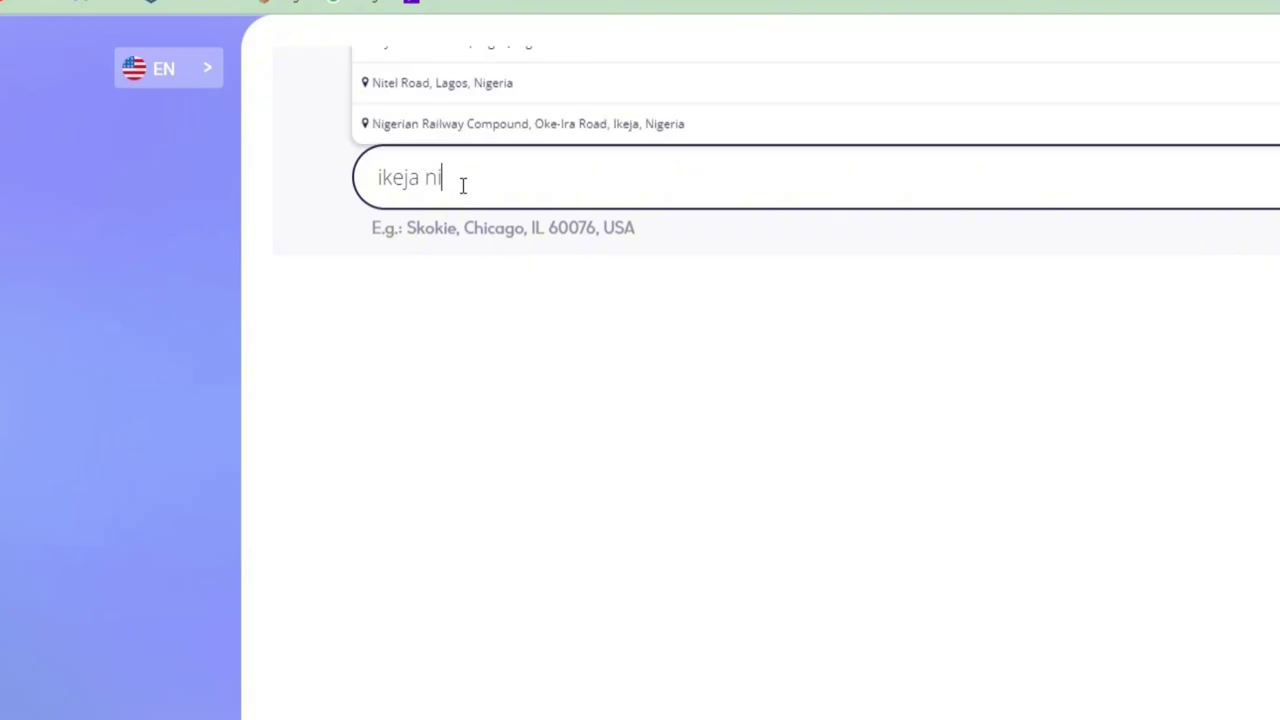
{"action": "left_click", "coordinate": [480, 124]}
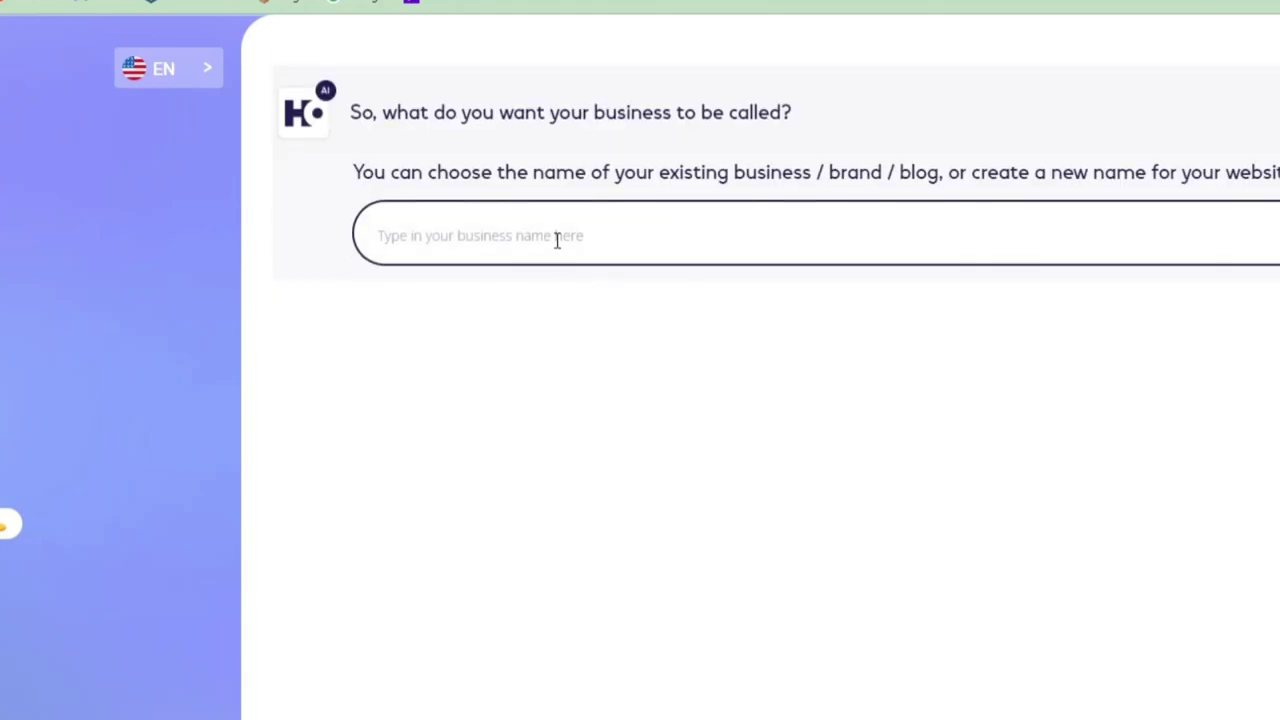
Enter TMT CONSULT as the business name.
{"action": "left_click", "coordinate": [559, 240]}
{"action": "type", "text": "TMT C"}
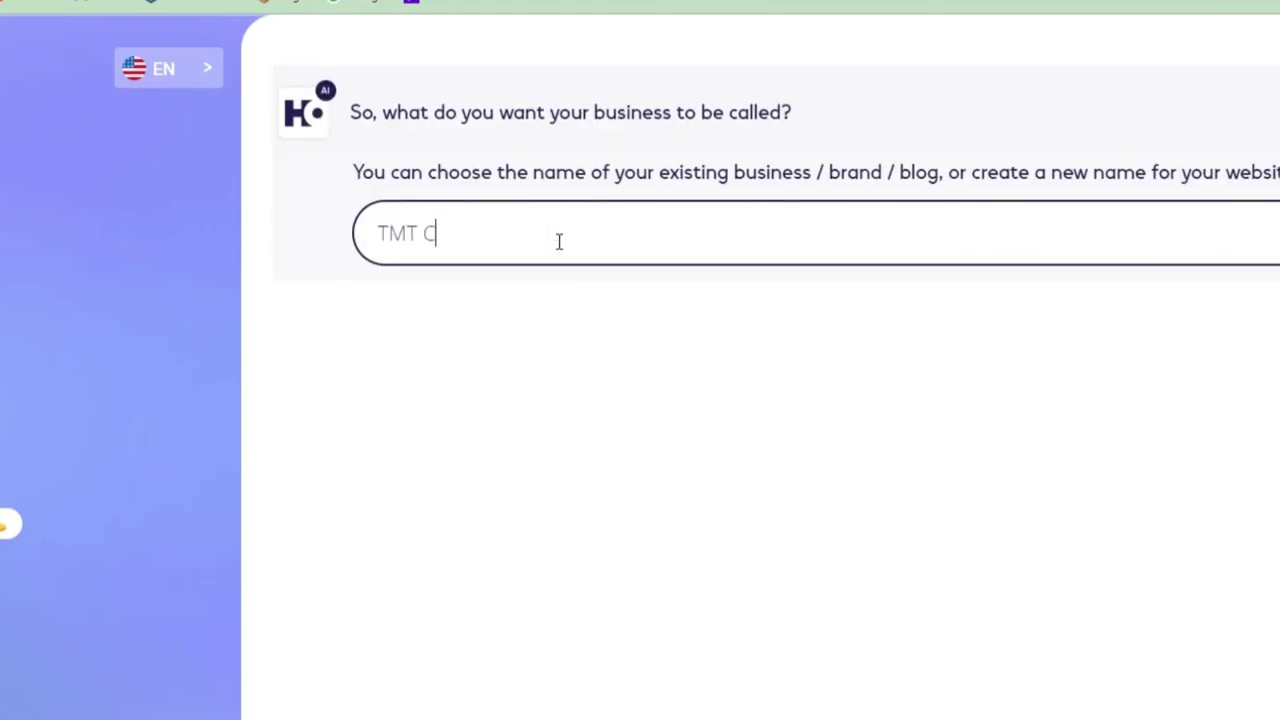
{"action": "type", "text": "ONSULT"}
{"action": "key", "text": "Return"}
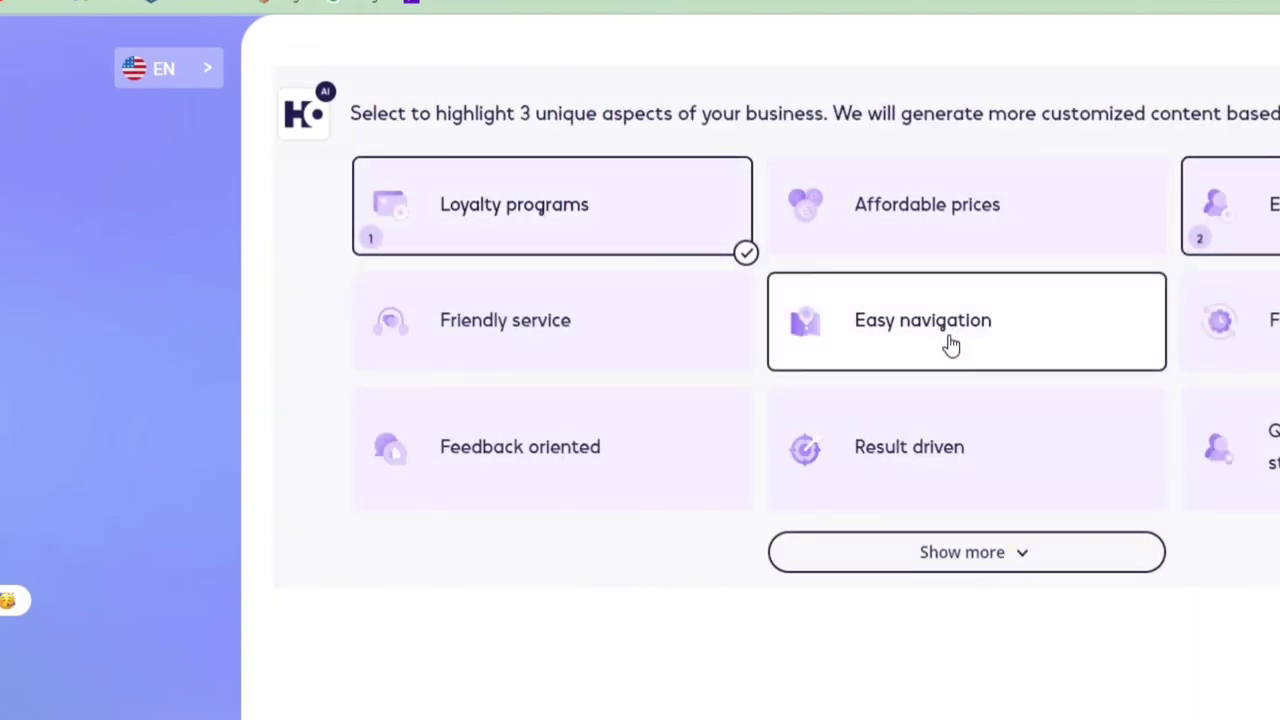
Swap Loyalty programs for Friendly service and Result driven highlights, then choose phone contact.
{"action": "left_click", "coordinate": [640, 240]}
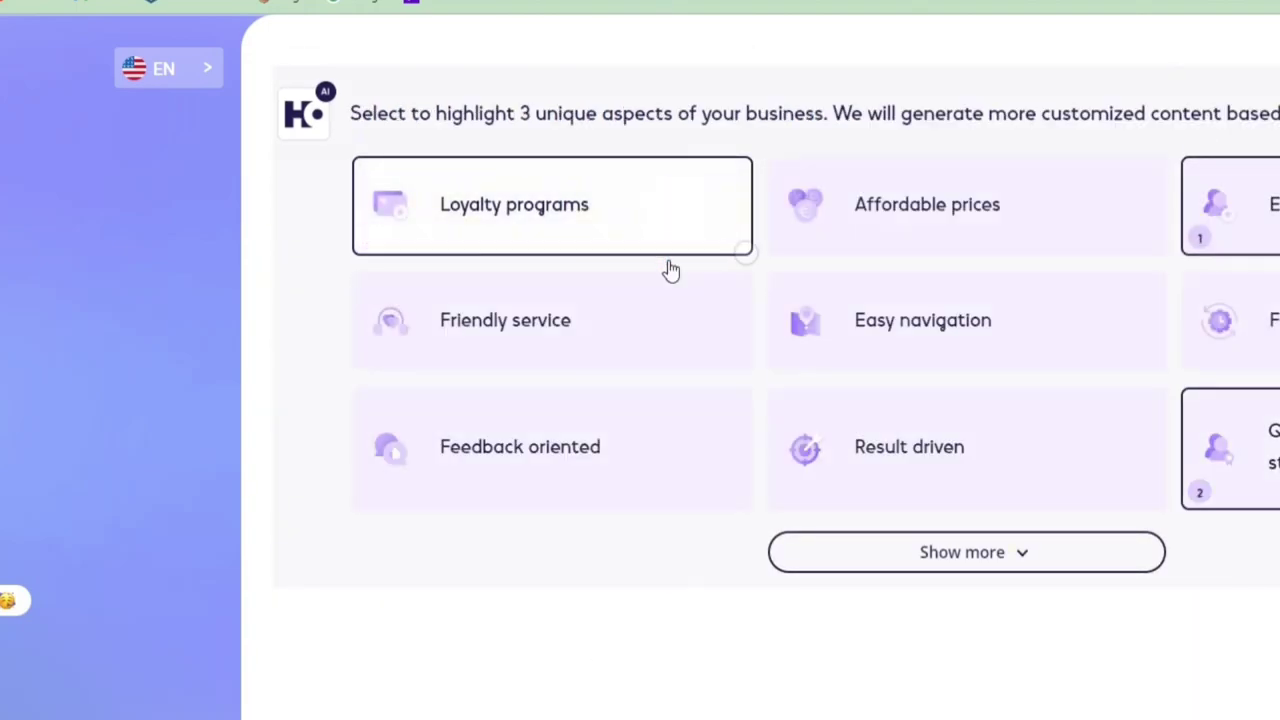
{"action": "left_click", "coordinate": [690, 290]}
{"action": "left_click", "coordinate": [991, 449]}
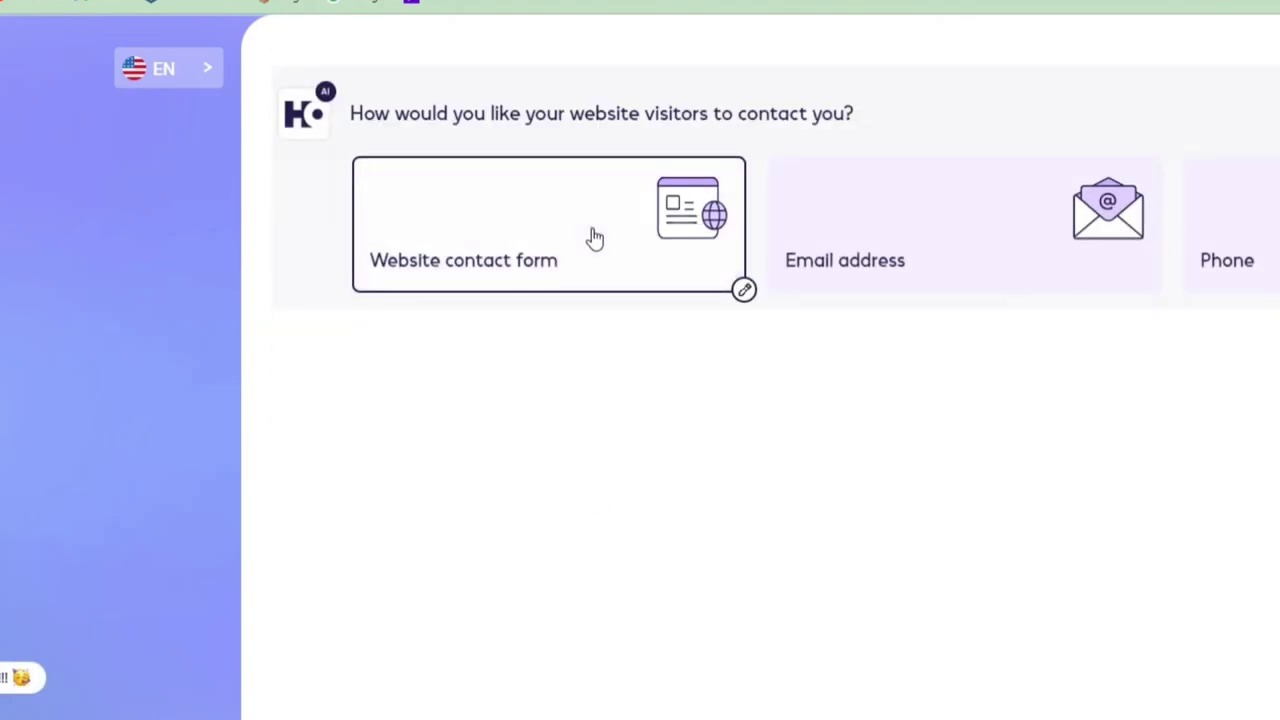
{"action": "left_click", "coordinate": [1250, 245]}
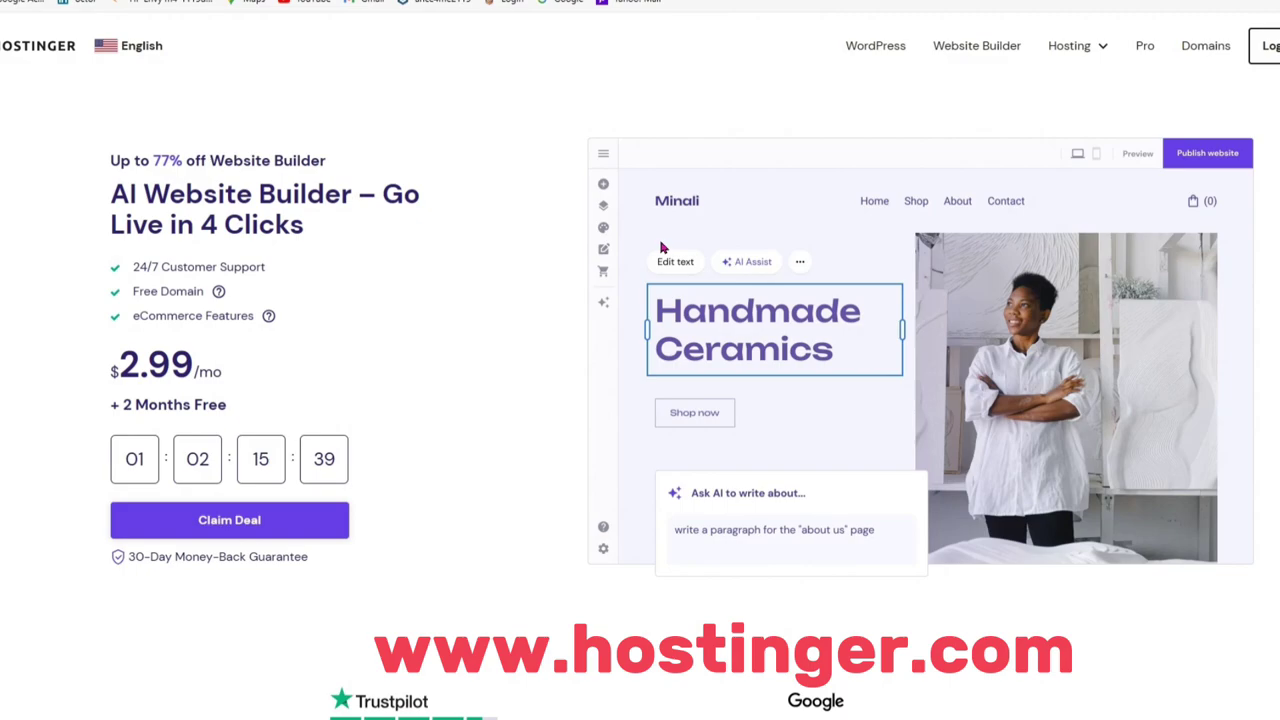
Scroll Hostinger's page down to the Website Builder & Web Hosting plan at $2.99/mo.
{"action": "scroll", "coordinate": [660, 247], "scroll_direction": "down", "scroll_amount": 1}
{"action": "scroll", "coordinate": [662, 248], "scroll_direction": "down", "scroll_amount": 2}
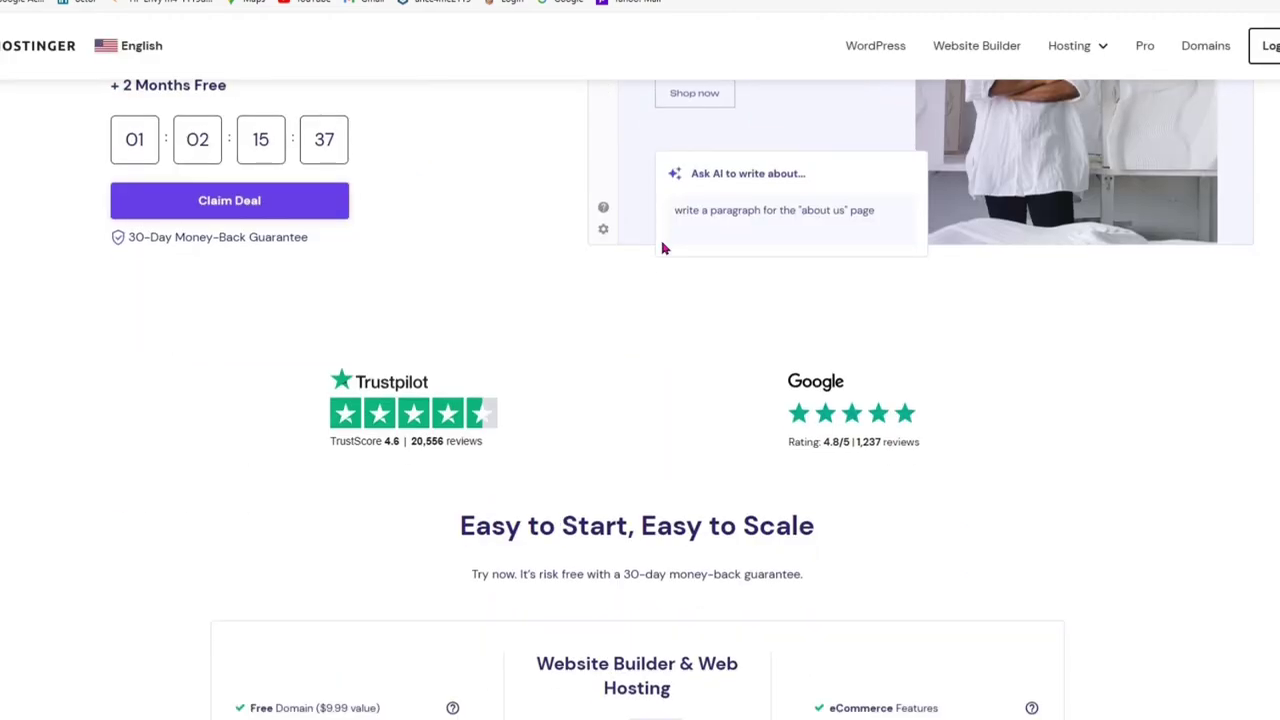
{"action": "scroll", "coordinate": [662, 248], "scroll_direction": "up", "scroll_amount": 2}
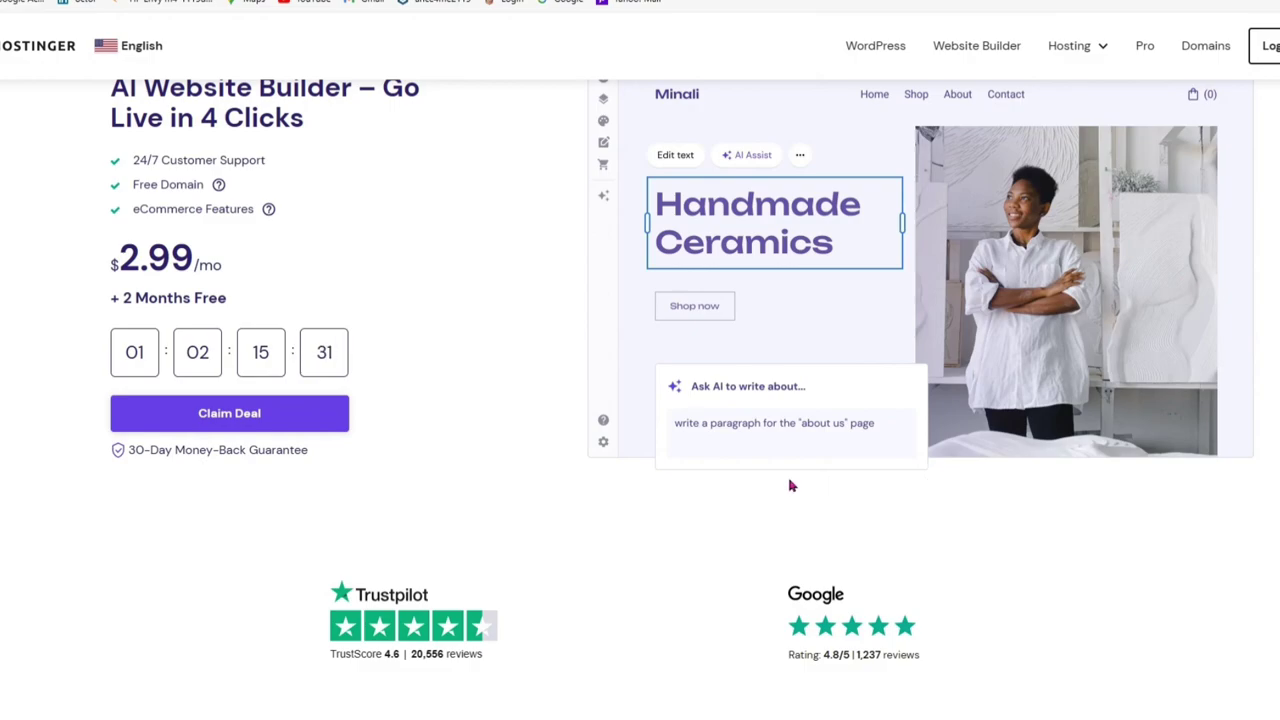
{"action": "scroll", "coordinate": [790, 486], "scroll_direction": "up", "scroll_amount": 1}
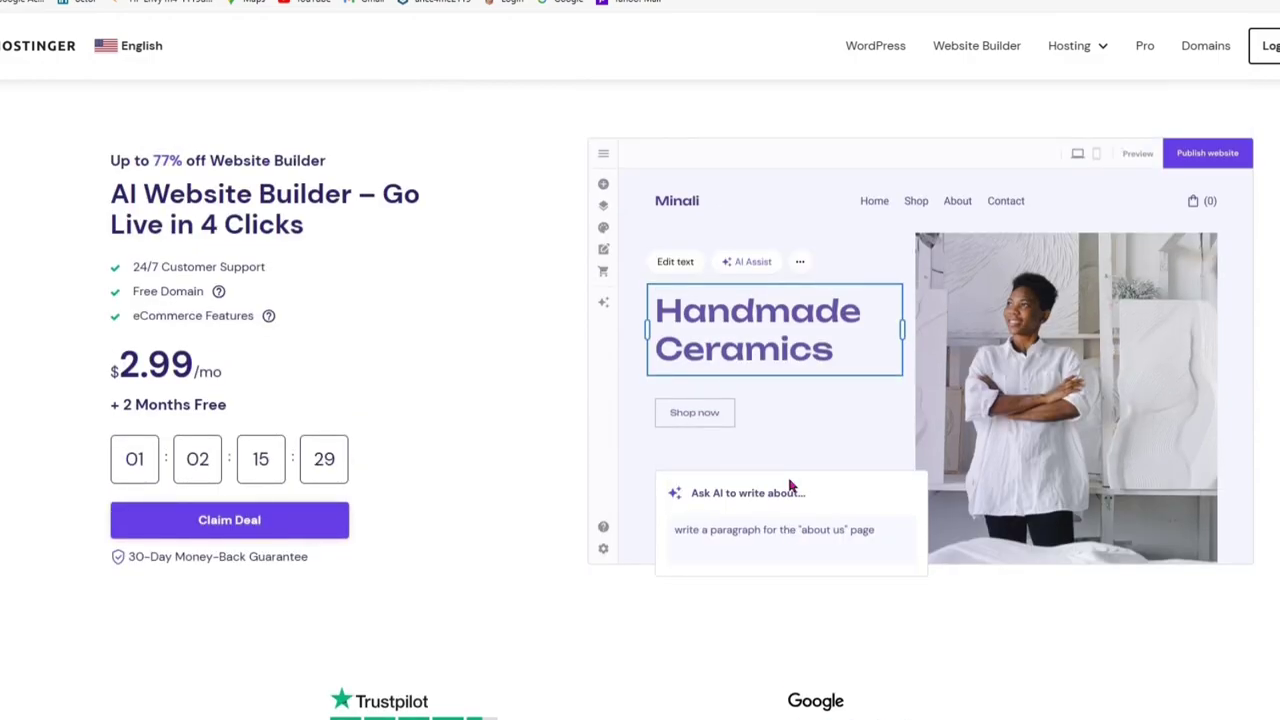
{"action": "scroll", "coordinate": [790, 486], "scroll_direction": "down", "scroll_amount": 1}
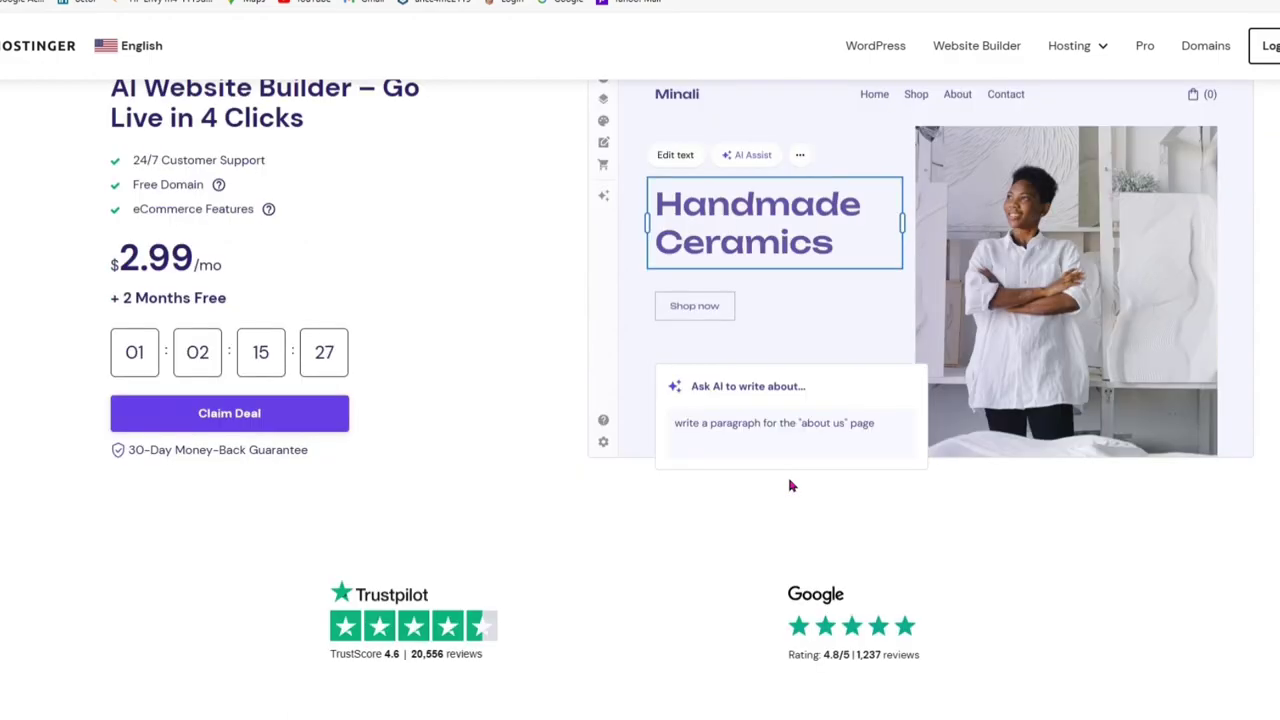
{"action": "scroll", "coordinate": [790, 486], "scroll_direction": "down", "scroll_amount": 1}
{"action": "scroll", "coordinate": [790, 486], "scroll_direction": "down", "scroll_amount": 2}
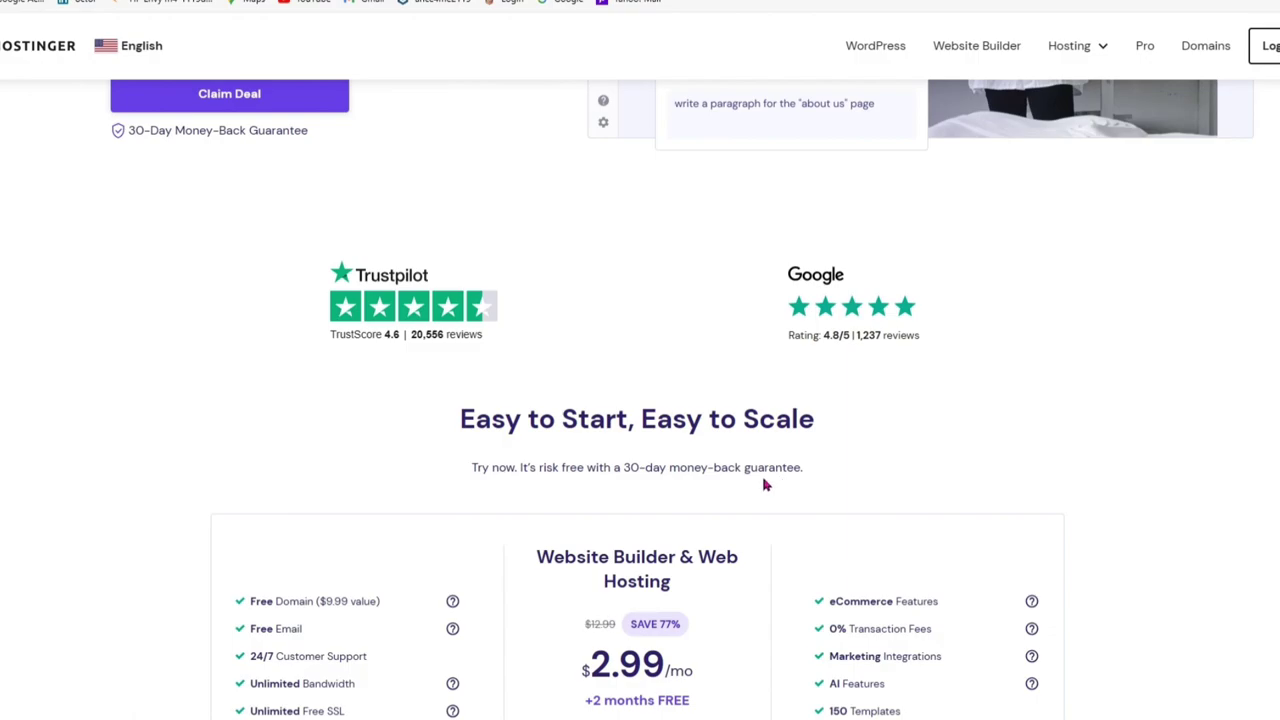
{"action": "scroll", "coordinate": [765, 485], "scroll_direction": "down", "scroll_amount": 1}
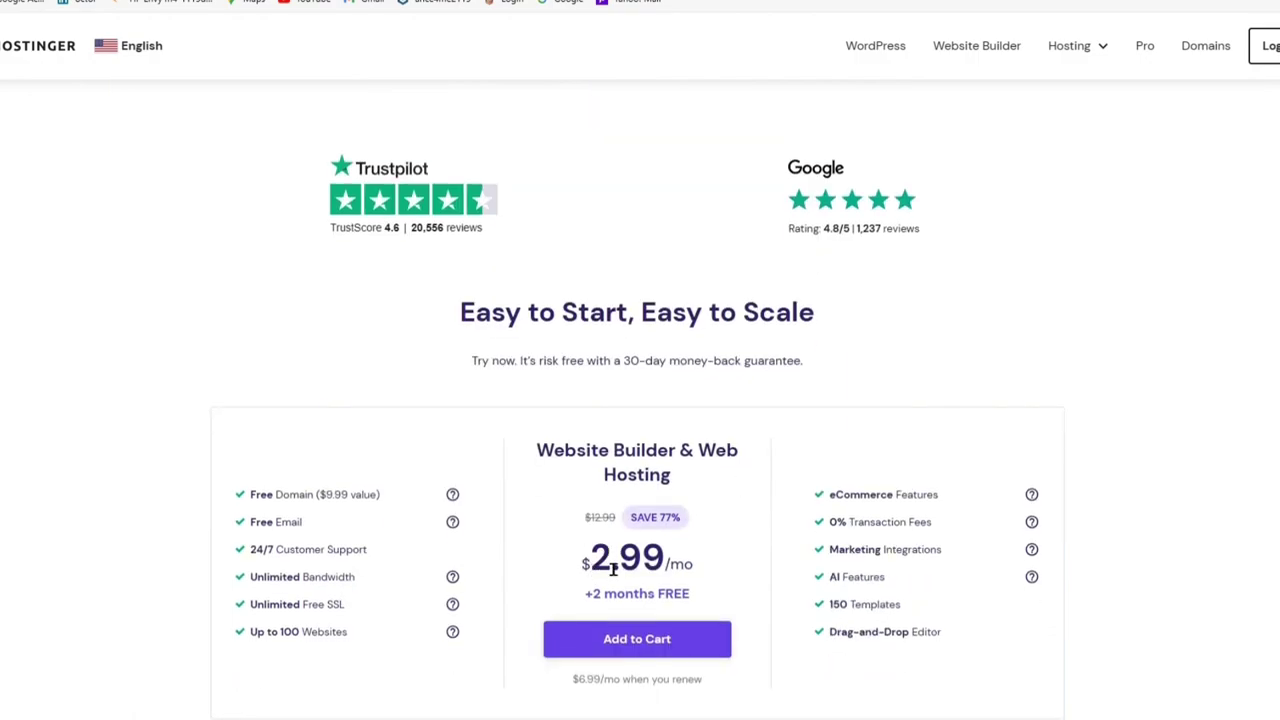